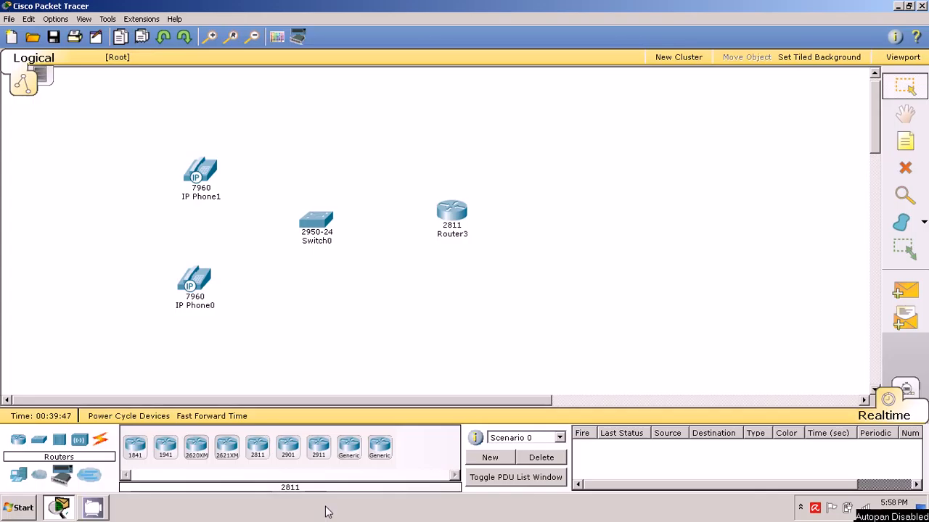
- Connect IP Phone1 to Switch0's FastEthernet0/5 port with a copper straight-through cable
left_click(100, 441)
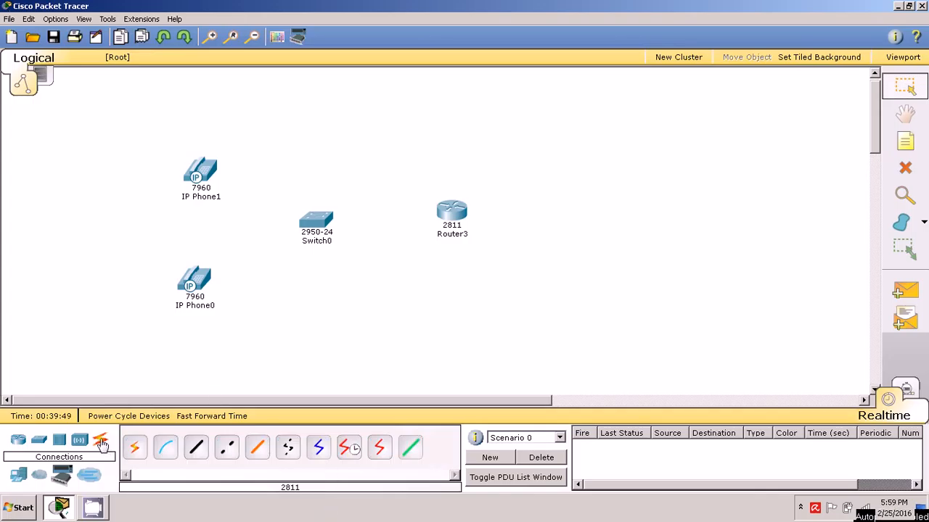
left_click(197, 449)
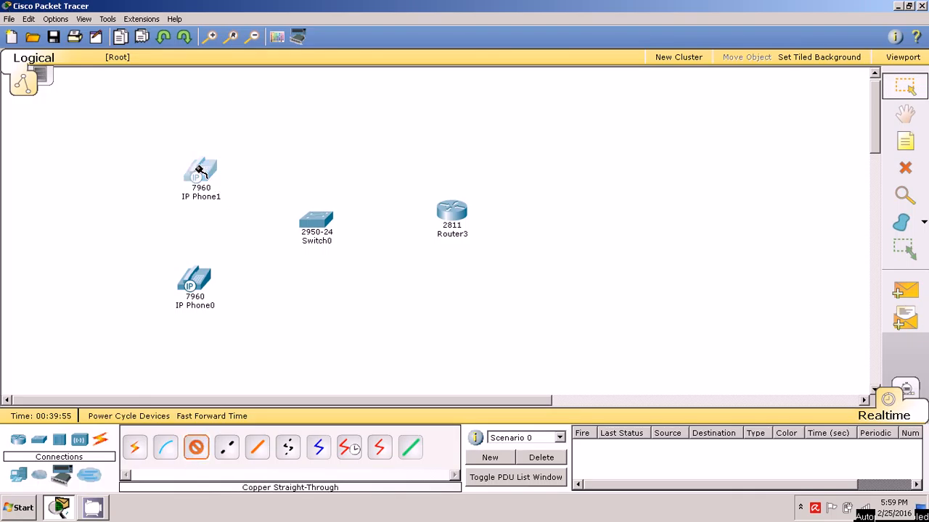
left_click(199, 169)
left_click(203, 164)
left_click(307, 222)
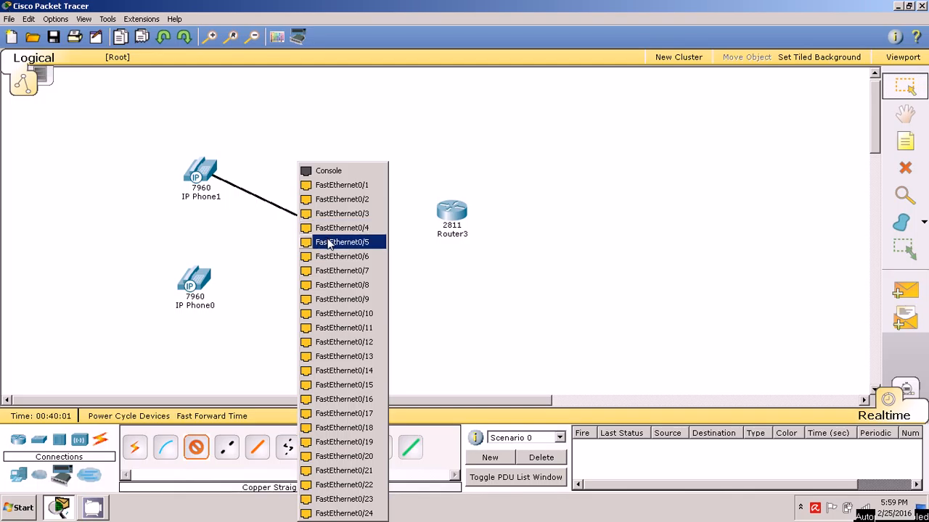
left_click(328, 242)
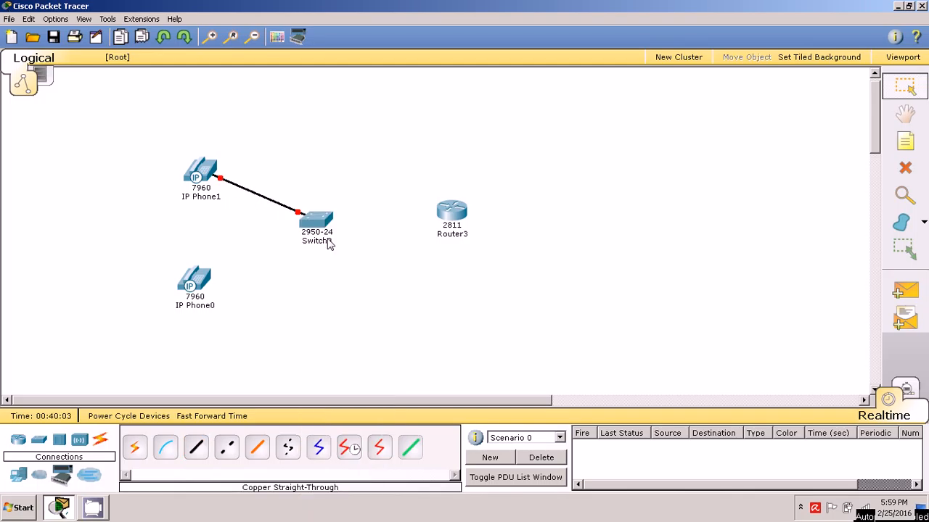
- Connect IP Phone0 to Switch0's FastEthernet0/6 port with a copper straight-through cable
left_click(197, 447)
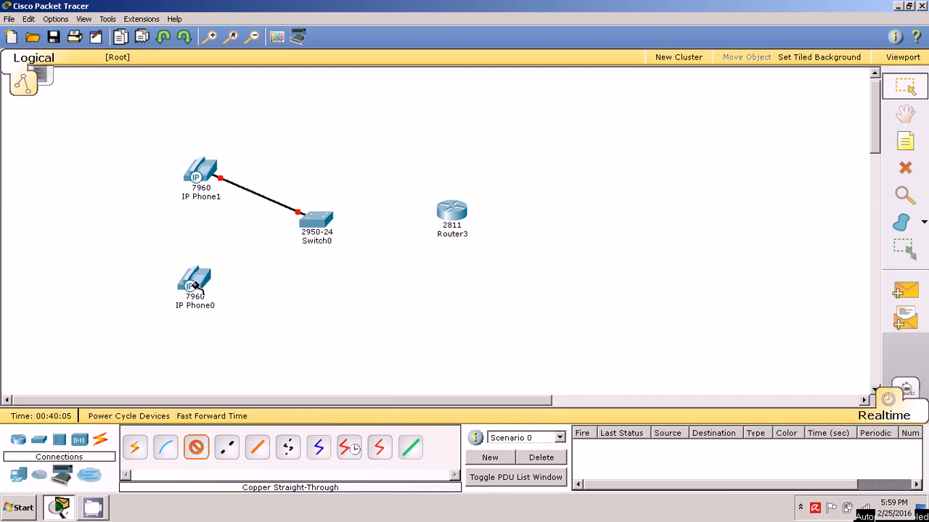
left_click(196, 284)
left_click(197, 272)
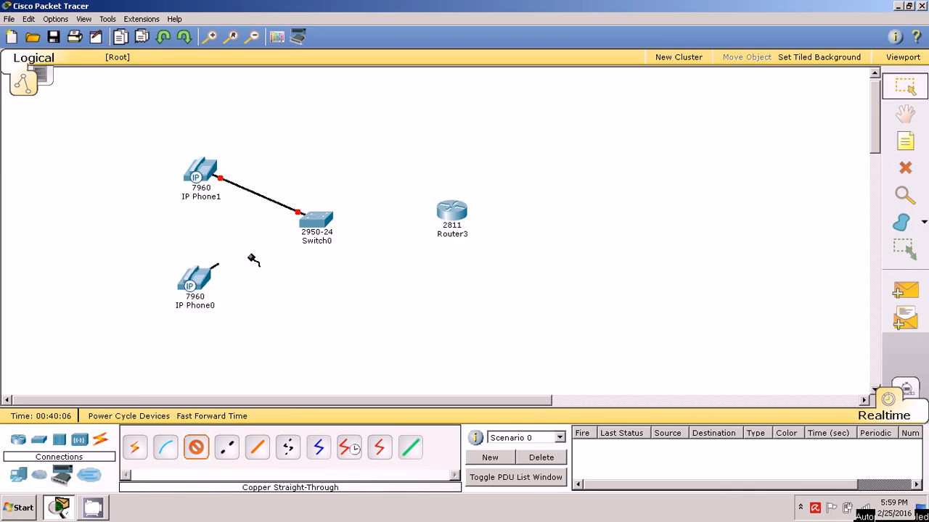
left_click(319, 222)
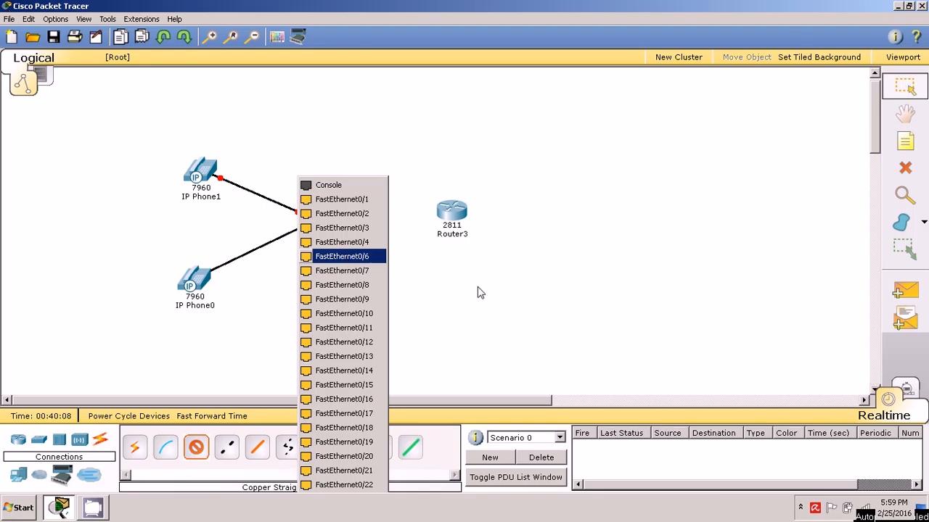
left_click(360, 259)
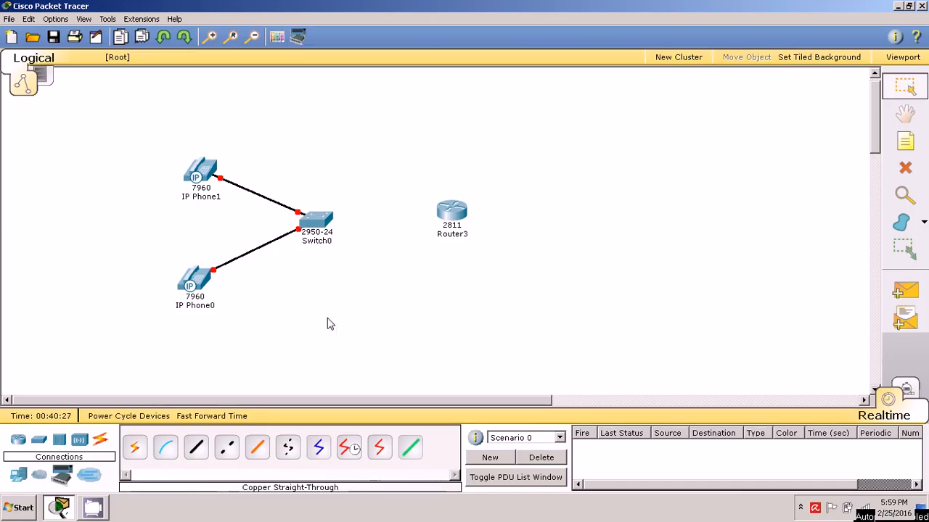
- Run a copper straight-through cable from Router3's FastEthernet0/0 port to Switch0's FastEthernet0/1 port
left_click(203, 453)
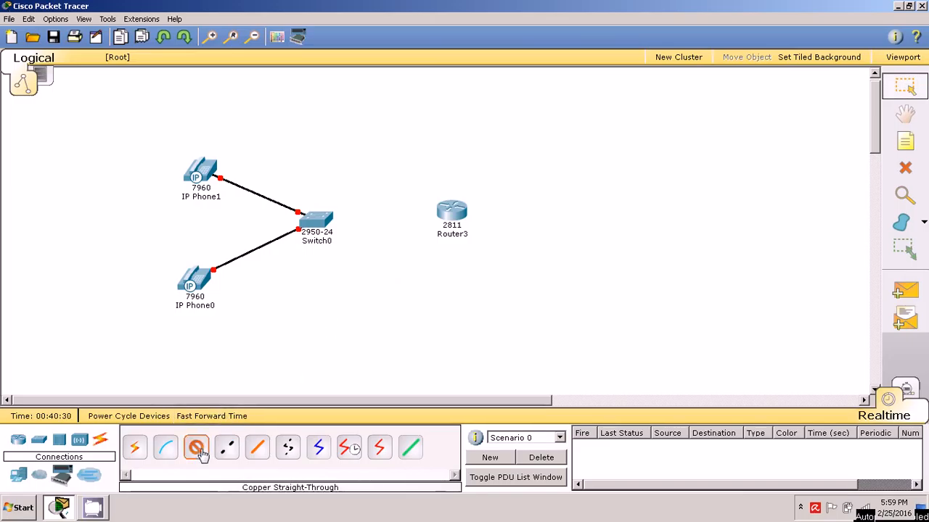
left_click(452, 214)
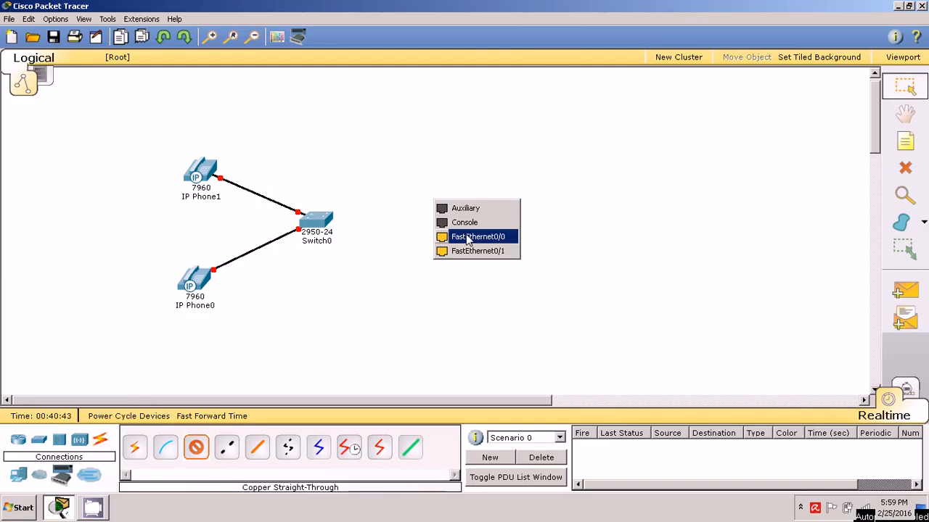
left_click(469, 237)
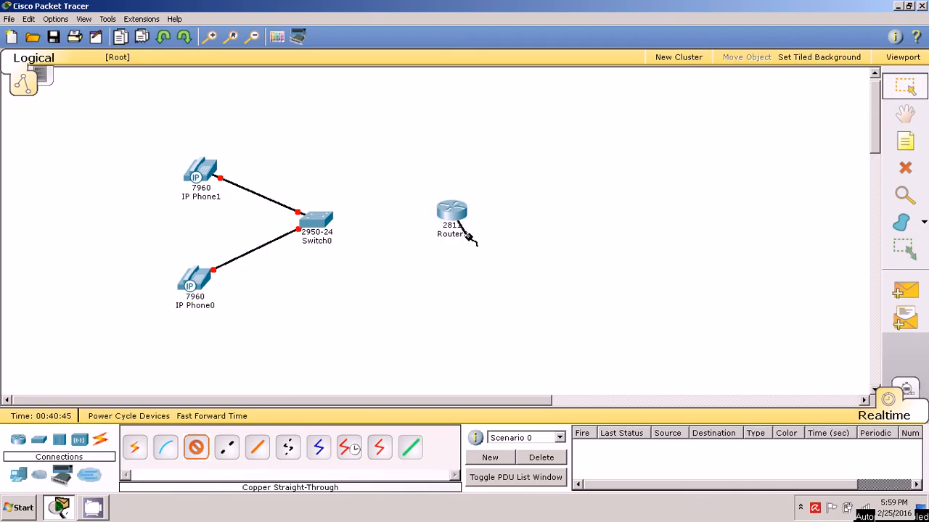
left_click(319, 223)
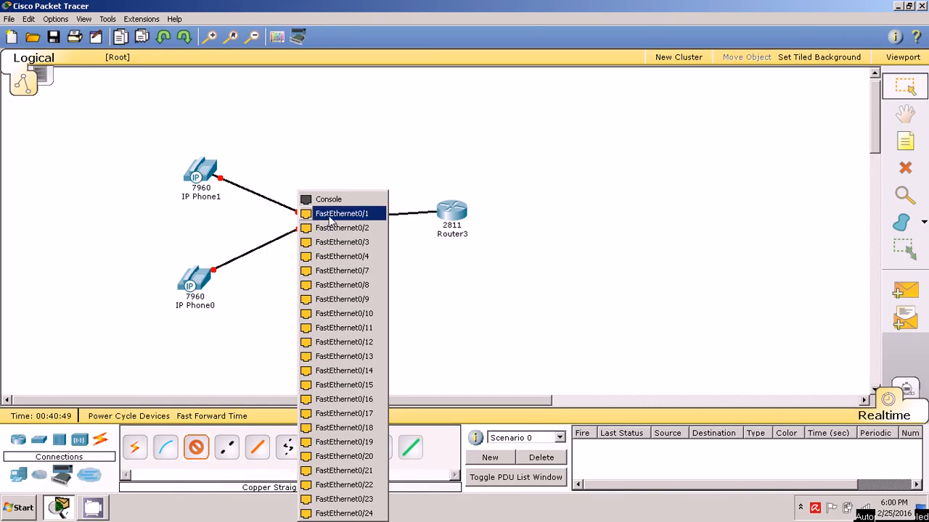
left_click(330, 216)
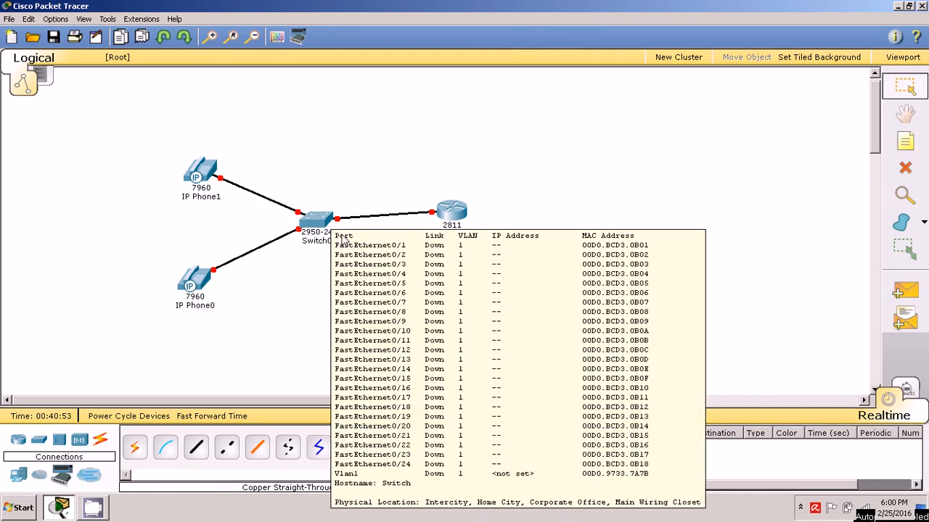
- Plug the IP_PHONE_POWER_ADAPTER into the power socket of IP Phone0 and close its device window
left_click(200, 284)
left_click_drag(201, 286, 198, 270)
mouse_move(198, 270)
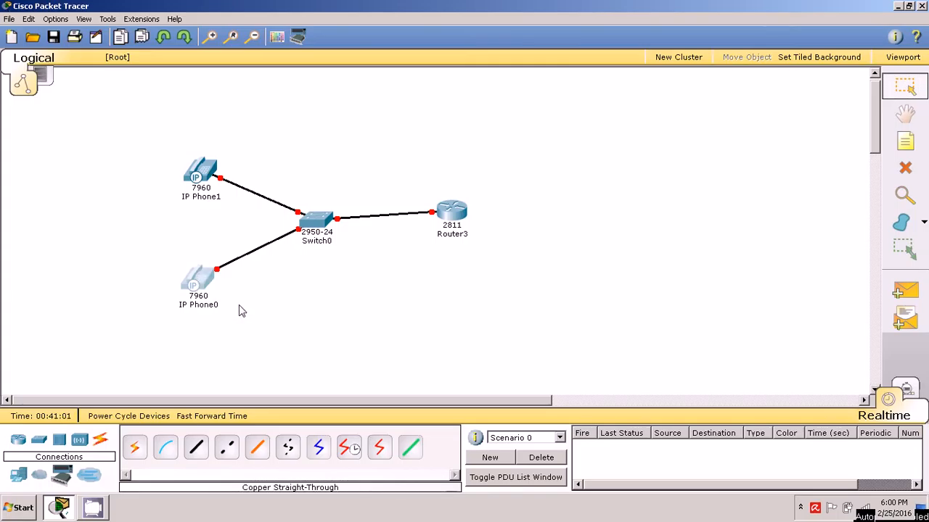
left_click(200, 287)
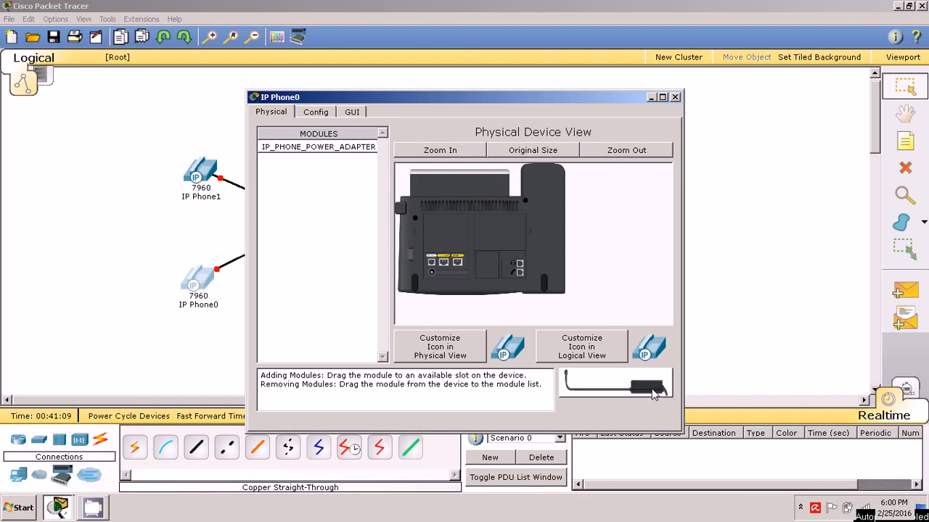
left_click_drag(655, 393, 429, 282)
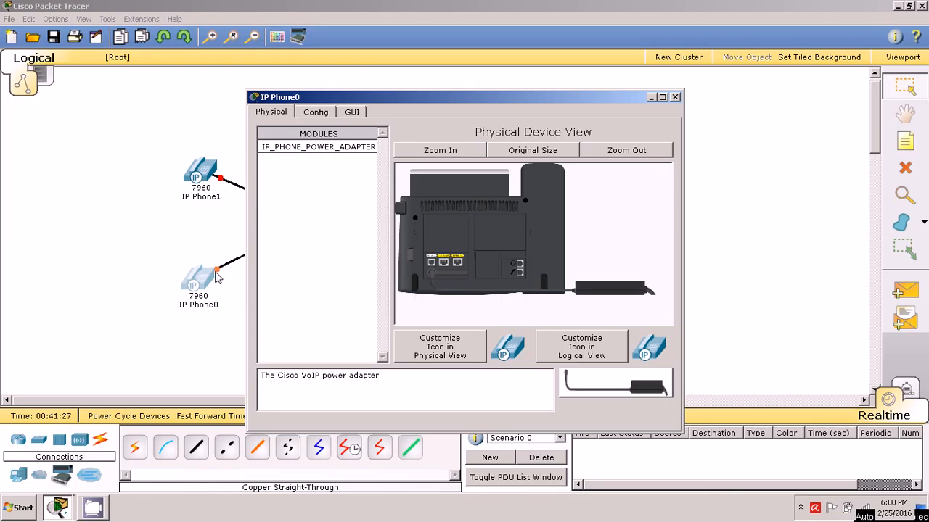
left_click(675, 97)
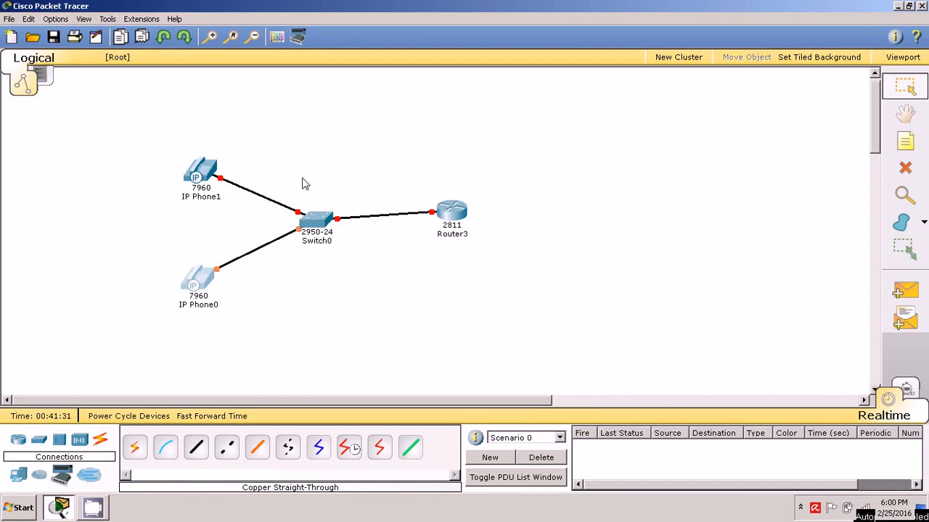
- Plug the power adapter into IP Phone1 and close its device window
left_click(206, 172)
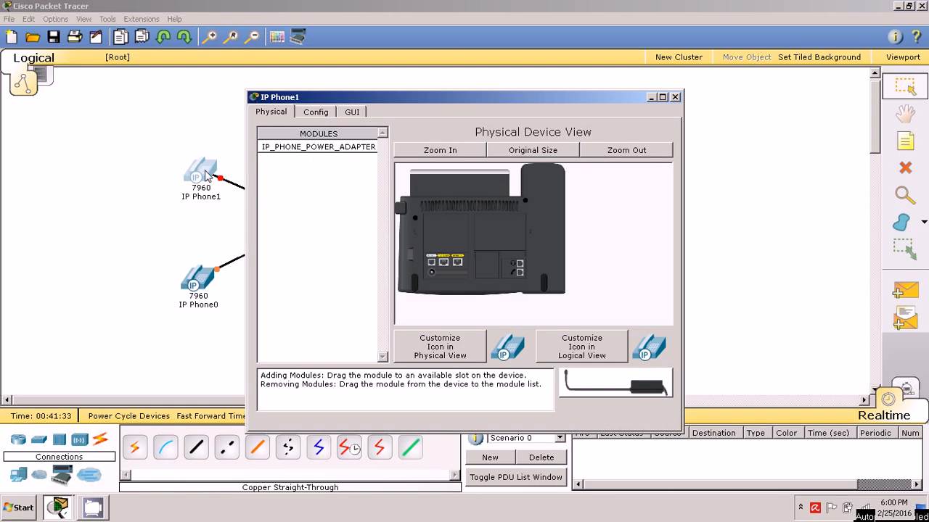
left_click_drag(643, 392, 433, 275)
left_click(674, 98)
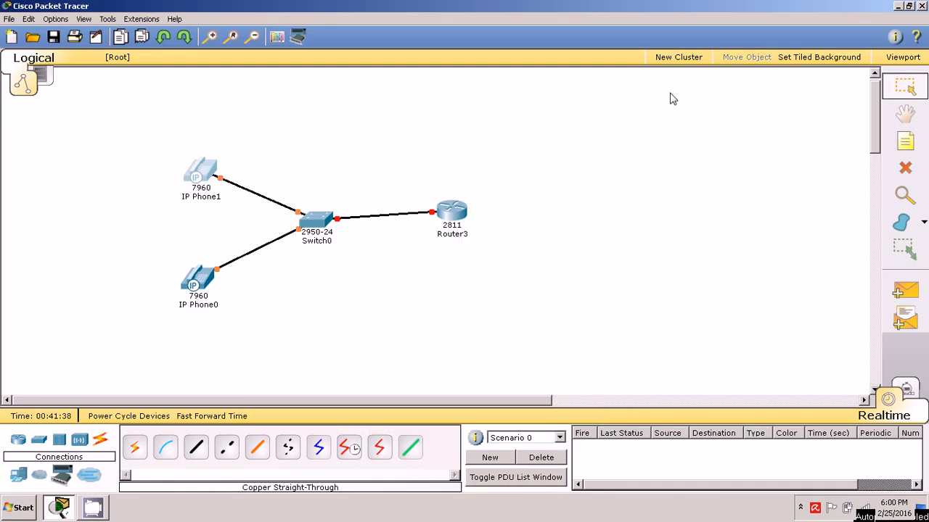
- Open Router3's command line interface and answer no to the initial configuration dialog
left_click_drag(469, 215, 464, 225)
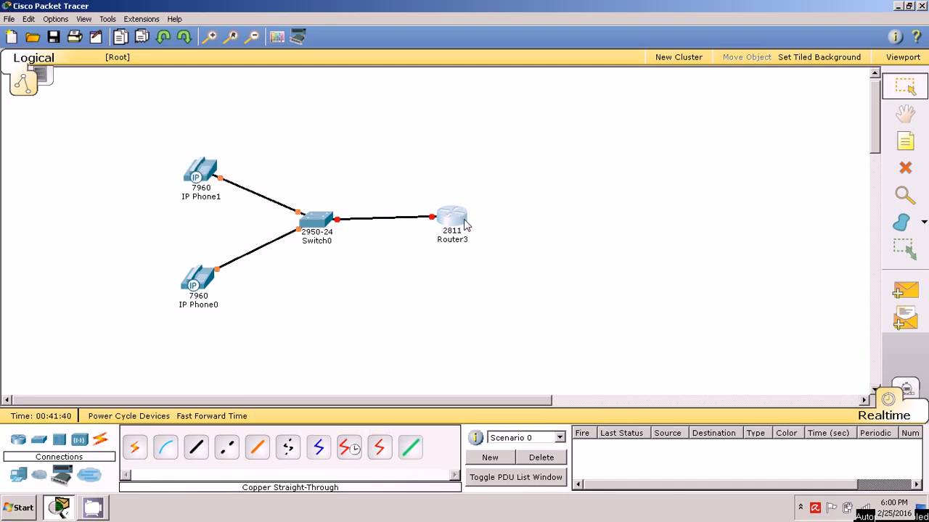
mouse_move(466, 226)
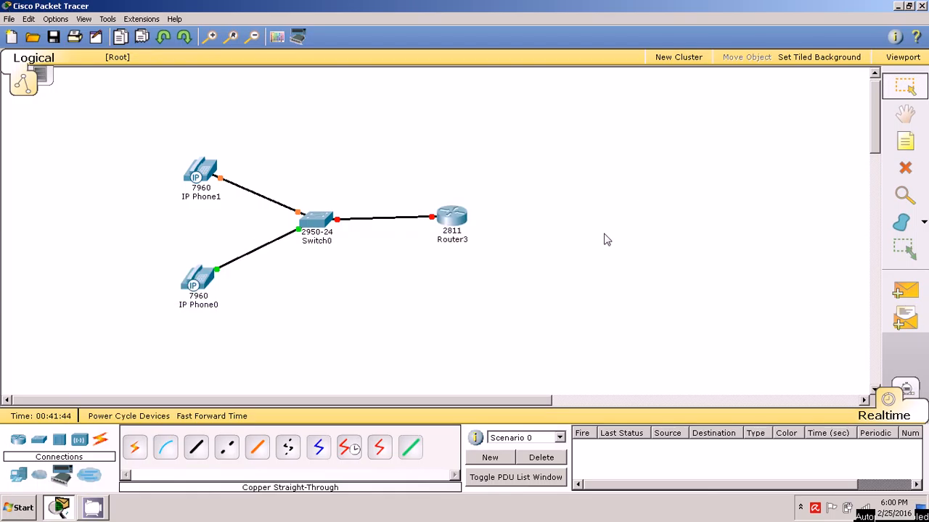
left_click(457, 221)
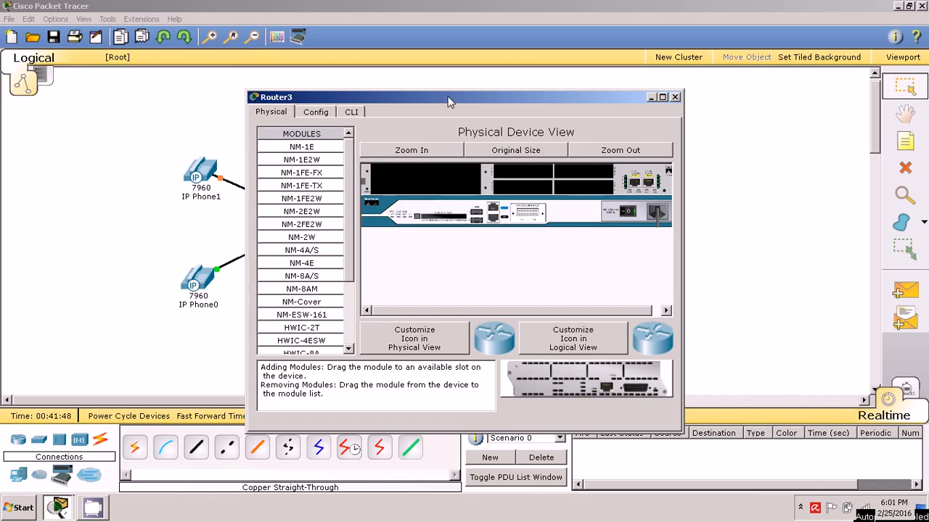
left_click_drag(448, 99, 498, 81)
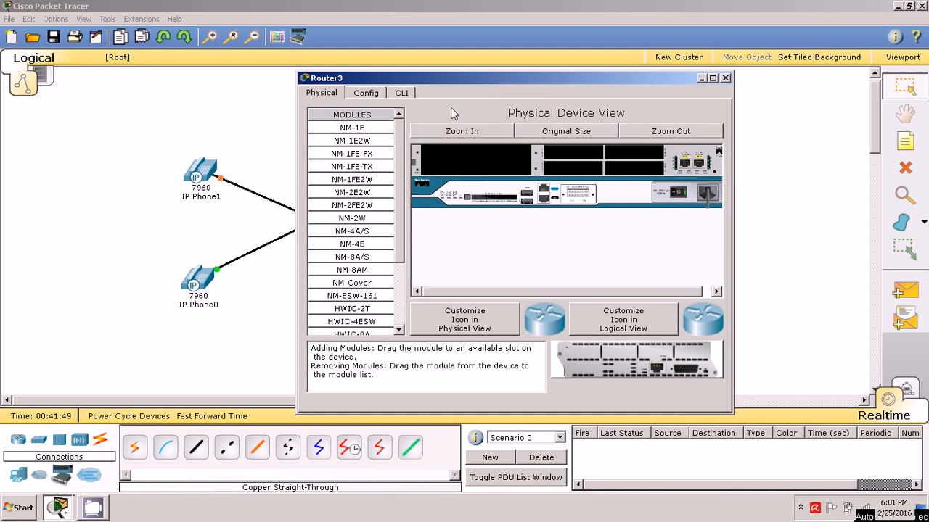
left_click(403, 97)
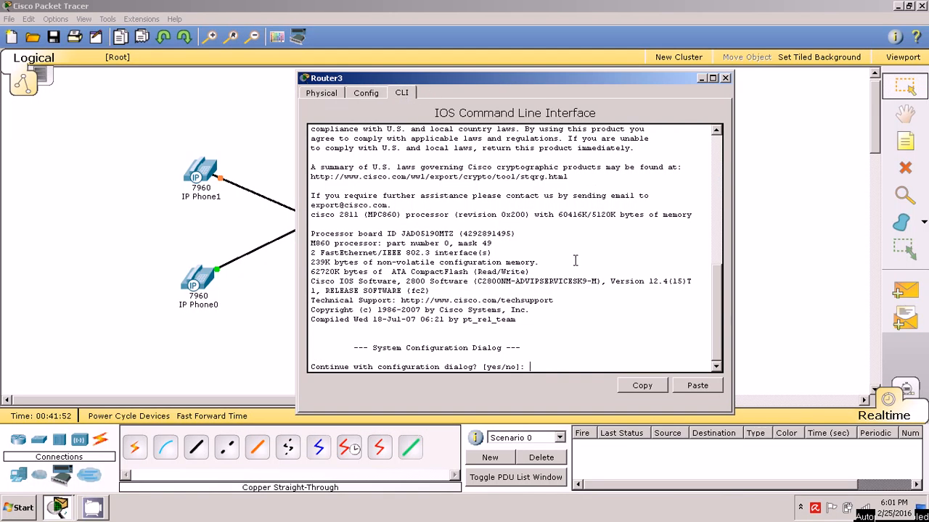
type("no")
key("Return")
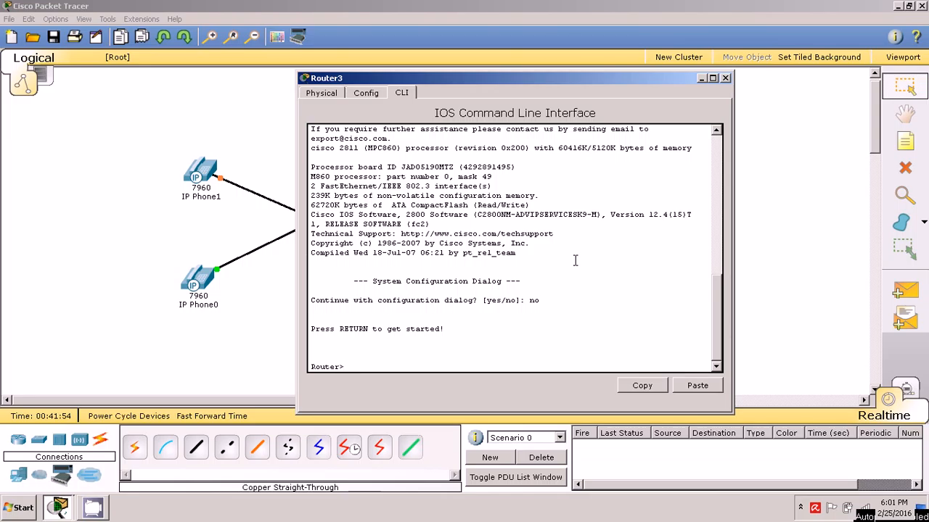
- Enter privileged mode on Router3 with enable, and global configuration mode with conf terminal
type("en")
key("Tab")
key("Return")
key("Return")
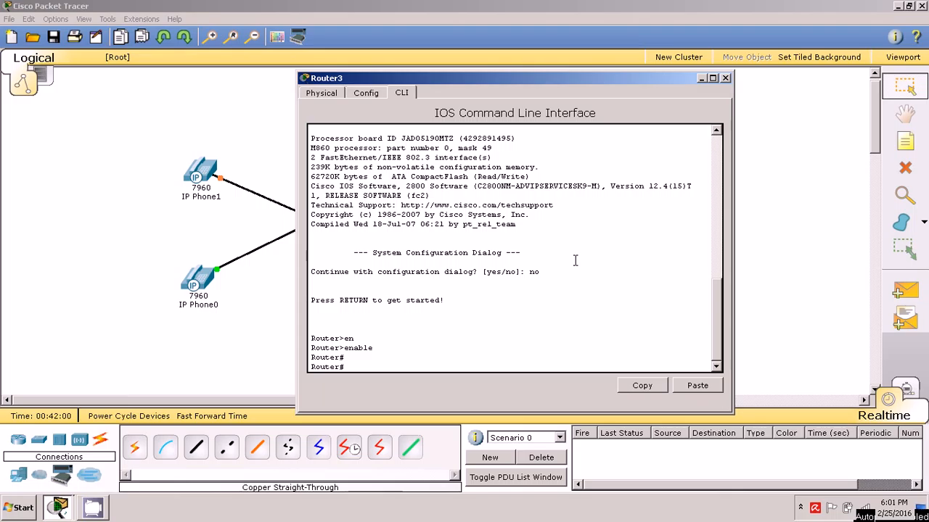
type("conf t")
key("Tab")
key("Return")
key("Return")
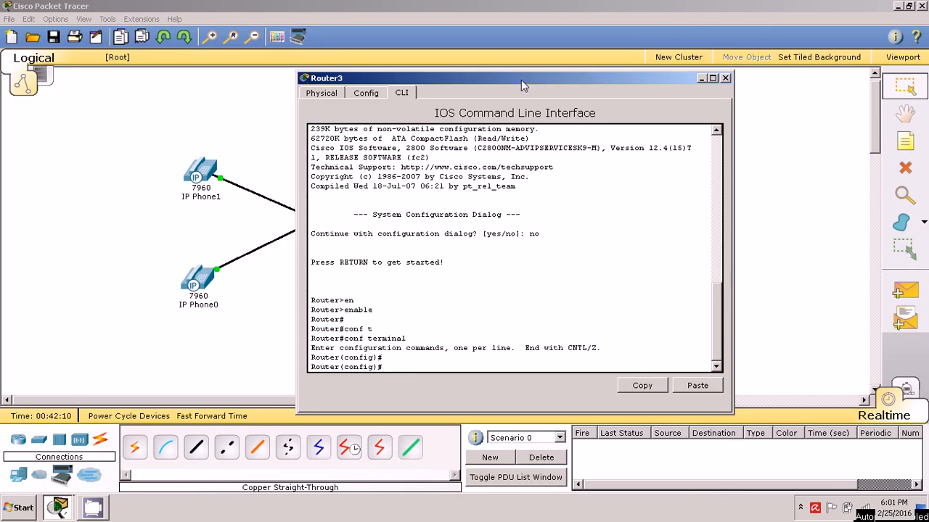
- Enter interface configuration for fastEthernet 0/0 on Router3 and bring the interface up with no shutdown
left_click_drag(521, 80, 700, 48)
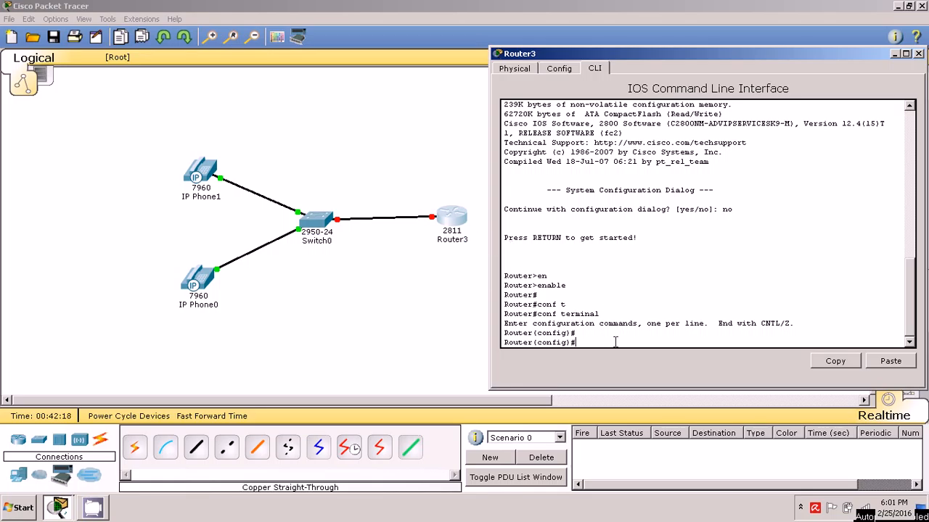
type("int")
key("Tab")
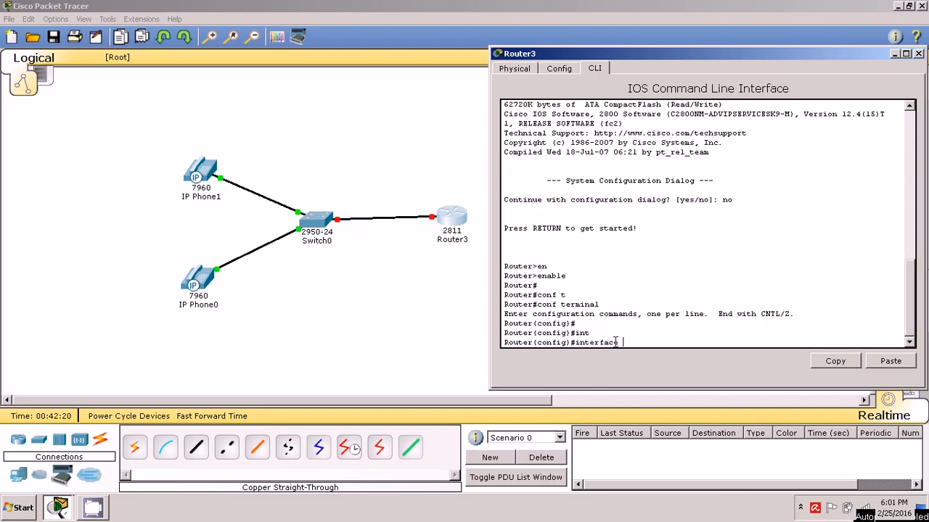
type("fa")
key("Tab")
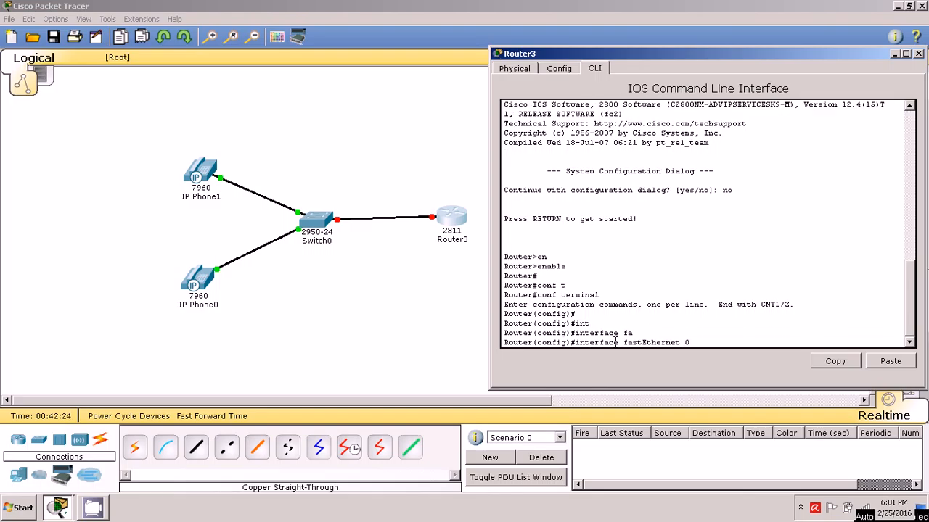
type("0/0")
key("Return")
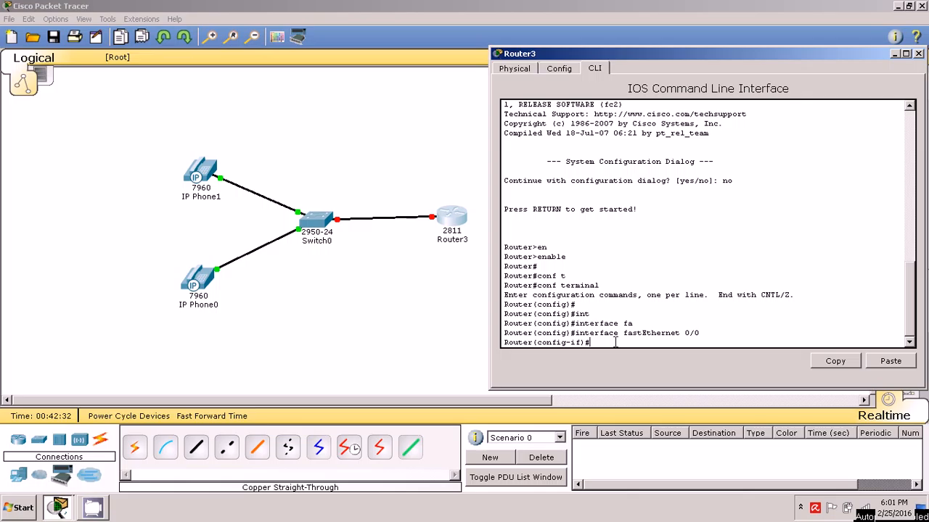
type("no")
type("u")
key("Tab")
key("Return")
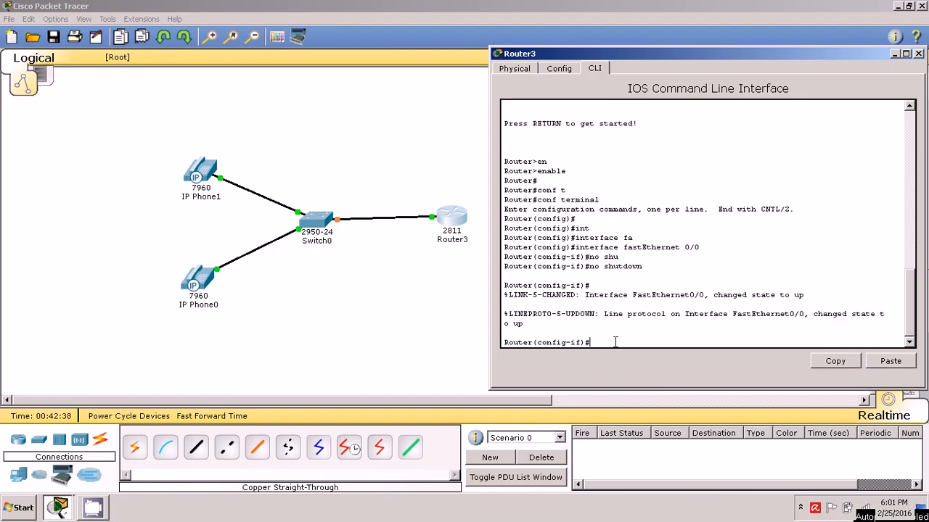
key("Return")
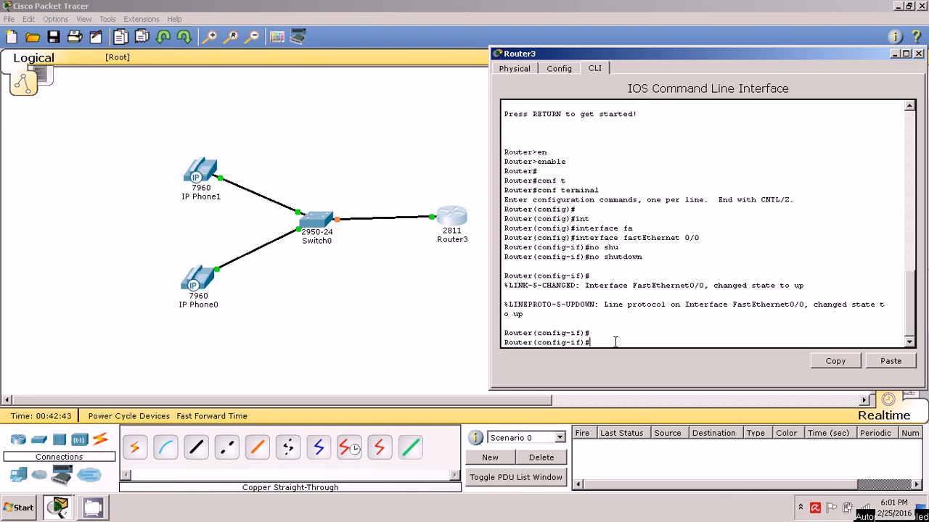
- Assign IP address 192.168.1.1 with subnet mask 255.255.255.0 to the router's fastEthernet 0/0 interface
type("ip add")
key("Tab")
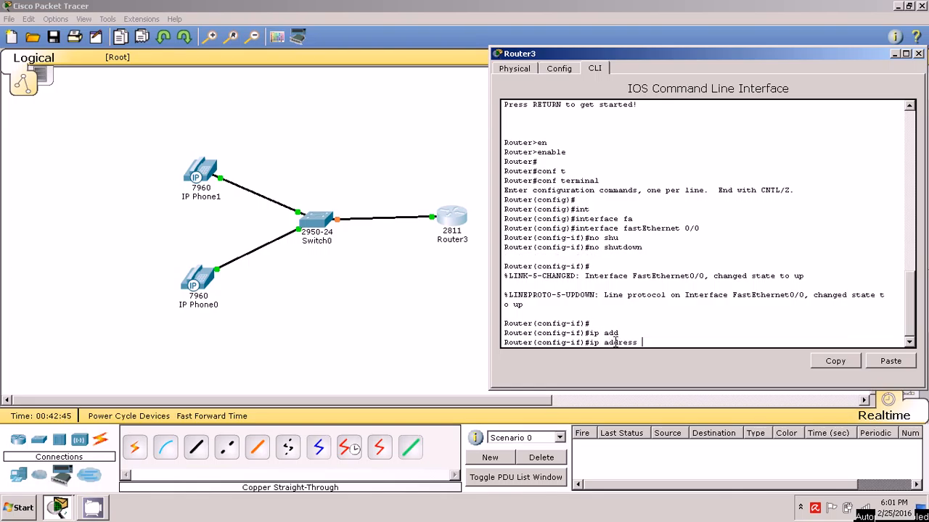
type("192.168.1.1 255.255.255.0")
key("Return")
key("Return")
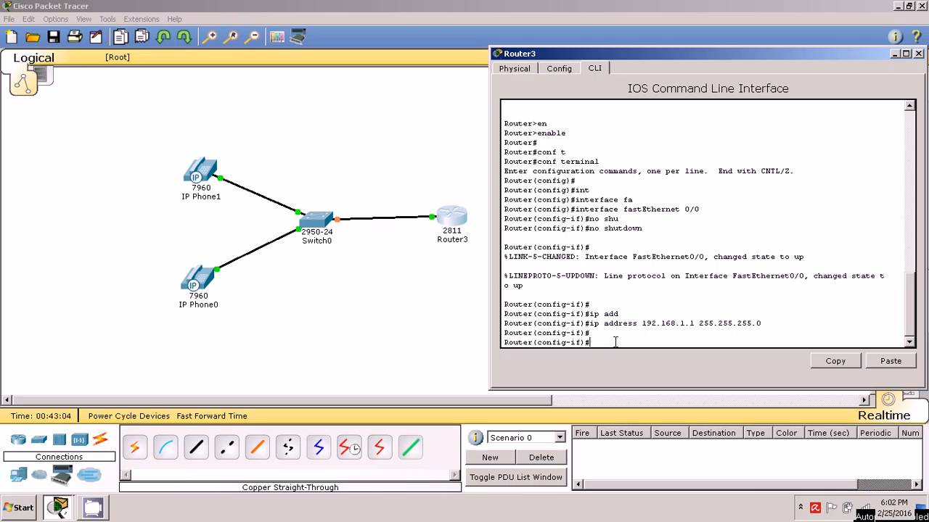
- Leave interface configuration on Router3 and create a DHCP pool named voice
type("ex")
key("Tab")
key("Return")
key("Return")
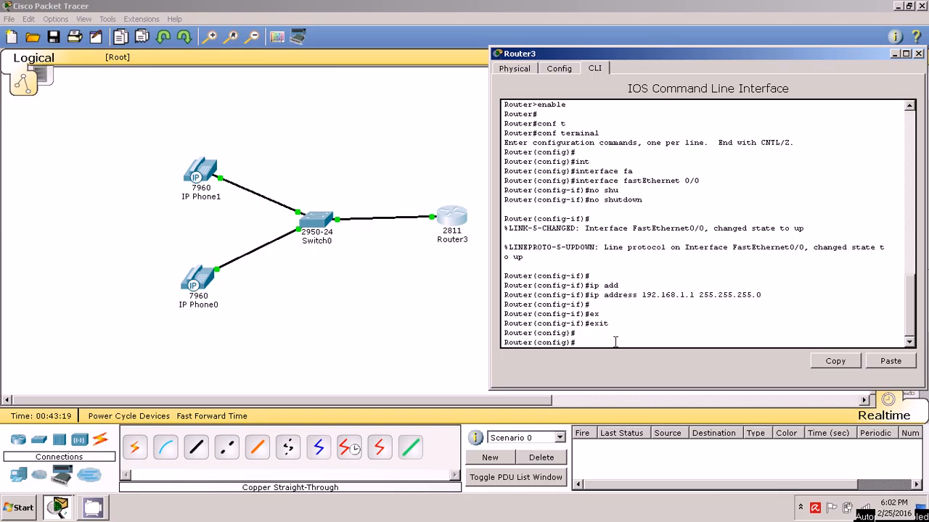
type("ip dhcp pool voice")
key("Return")
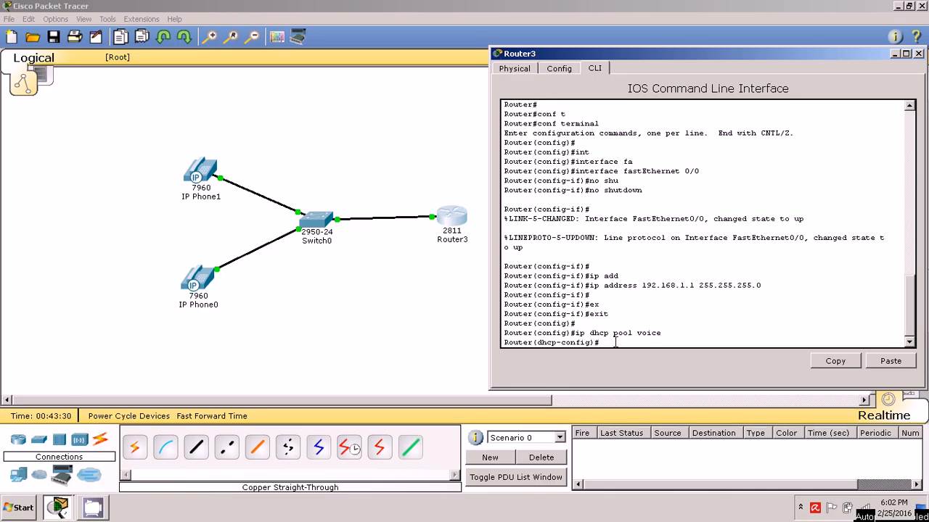
- Set the voice pool's network to 192.168.1.0 with mask 255.255.255.0
type("net")
key("Tab")
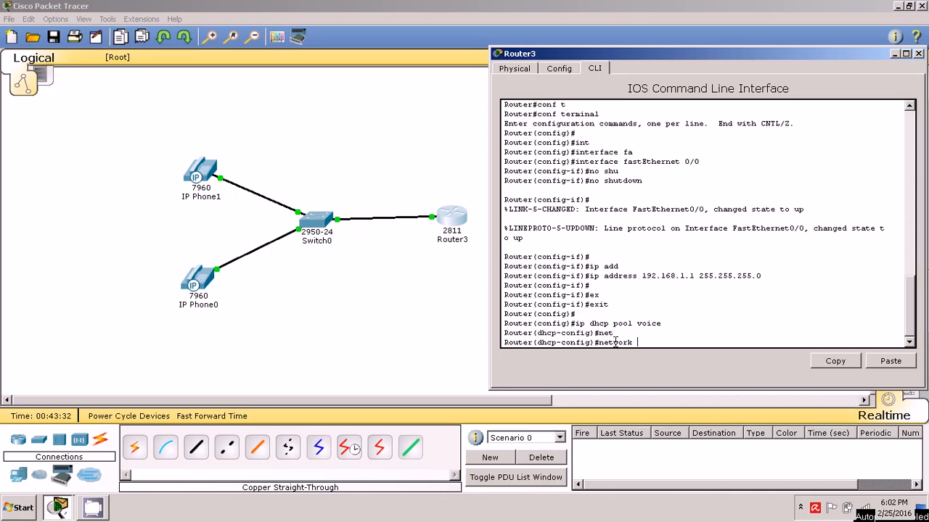
type("192.168.1.0 ?")
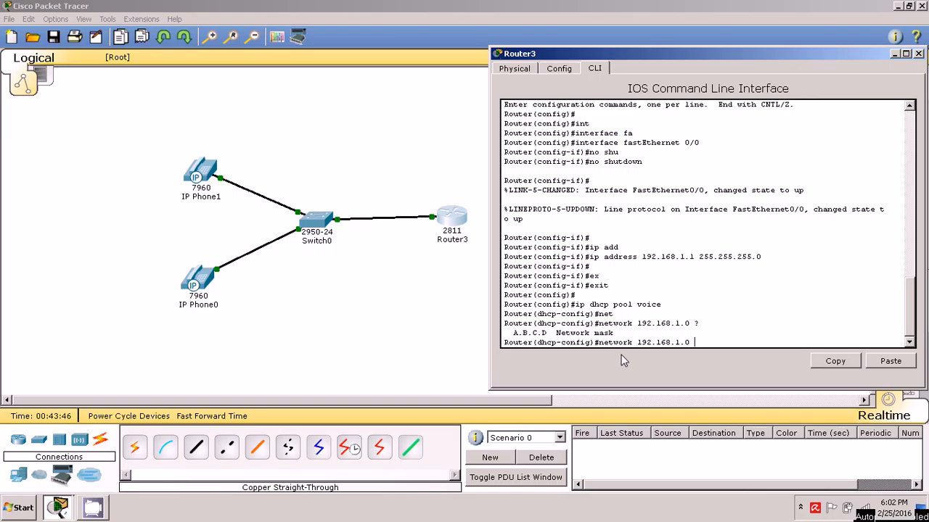
type("255.255.266")
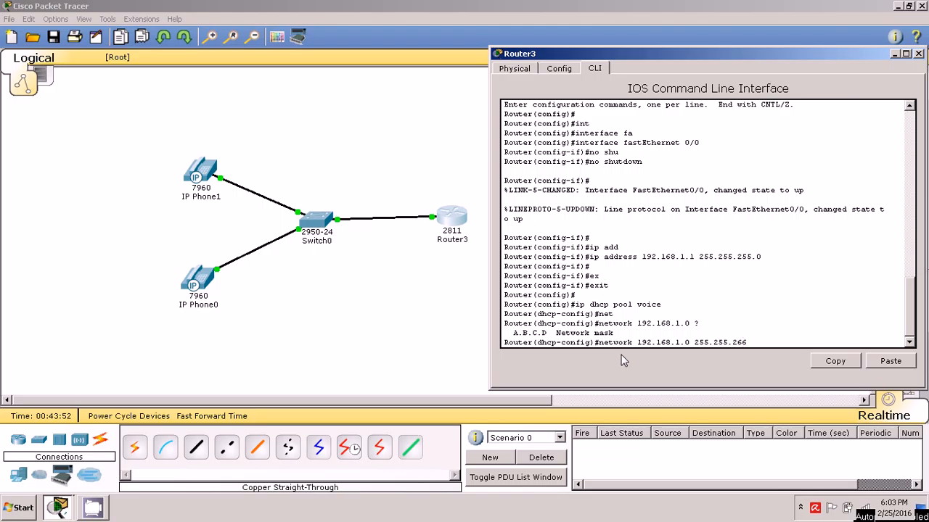
key("BackSpace")
key("BackSpace")
type("55.0")
key("Return")
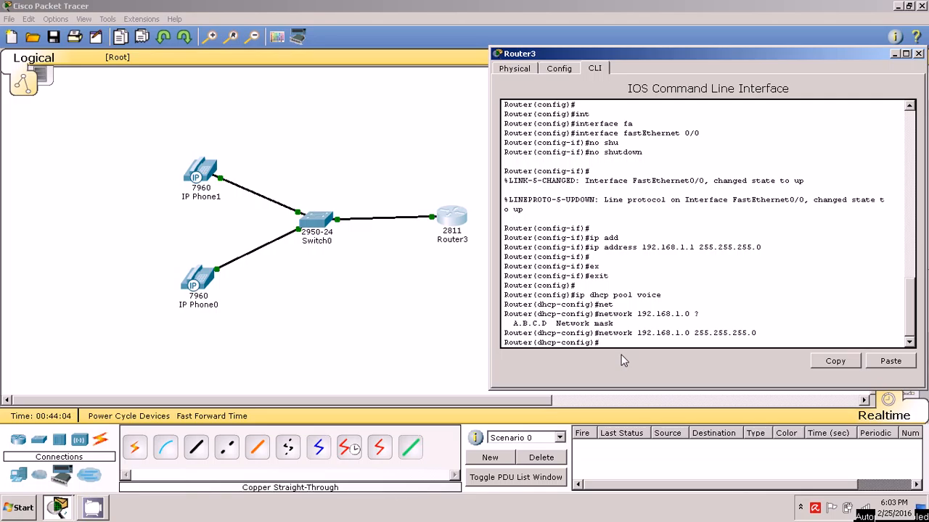
- Set the voice pool's default router to 192.168.1.1
type("def")
key("Tab")
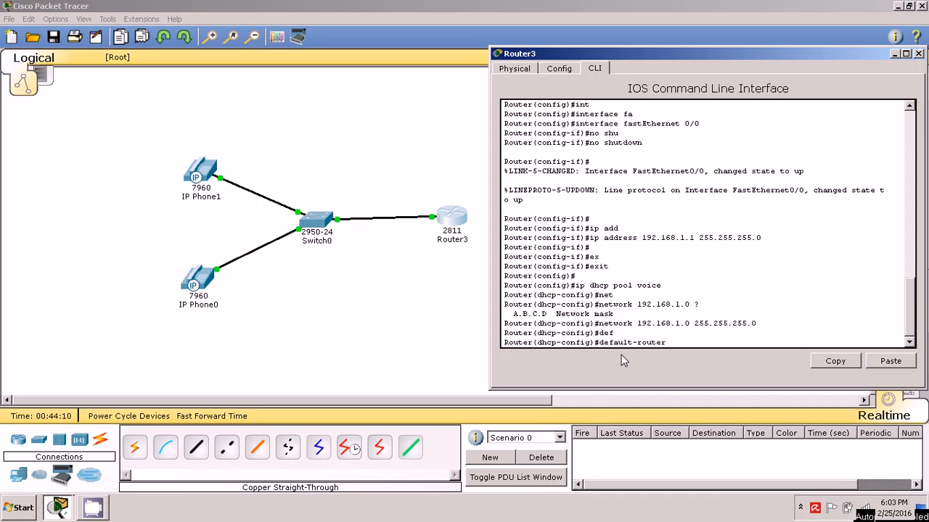
type("192.168.1.1")
key("Return")
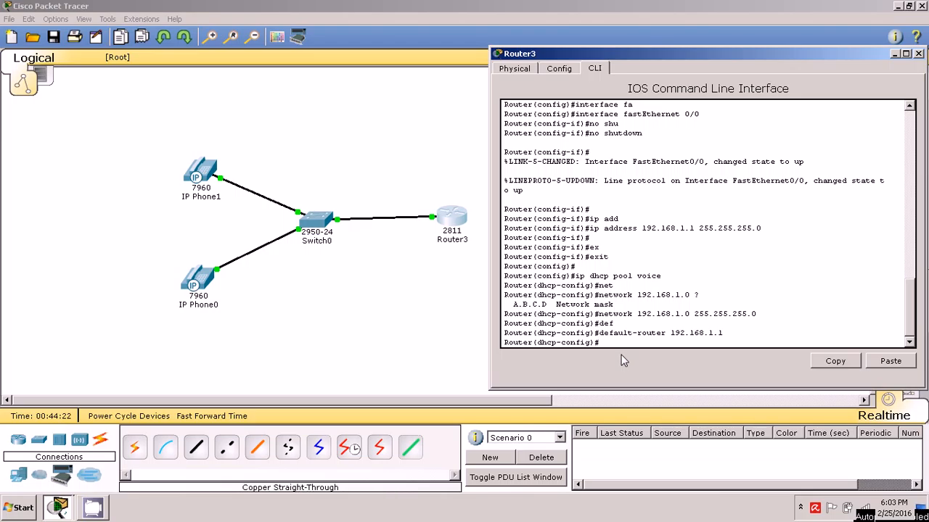
- Add DHCP option 150 with IP 192.168.1.1 to the voice pool and return to global configuration mode
type("opt")
key("Tab")
type("1")
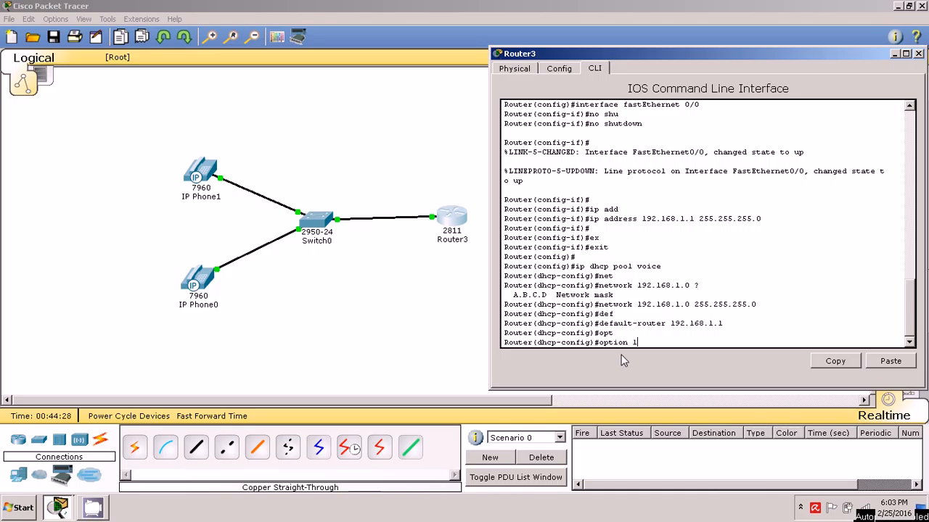
type("50 ip 192.168.1.1")
key("Return")
key("Return")
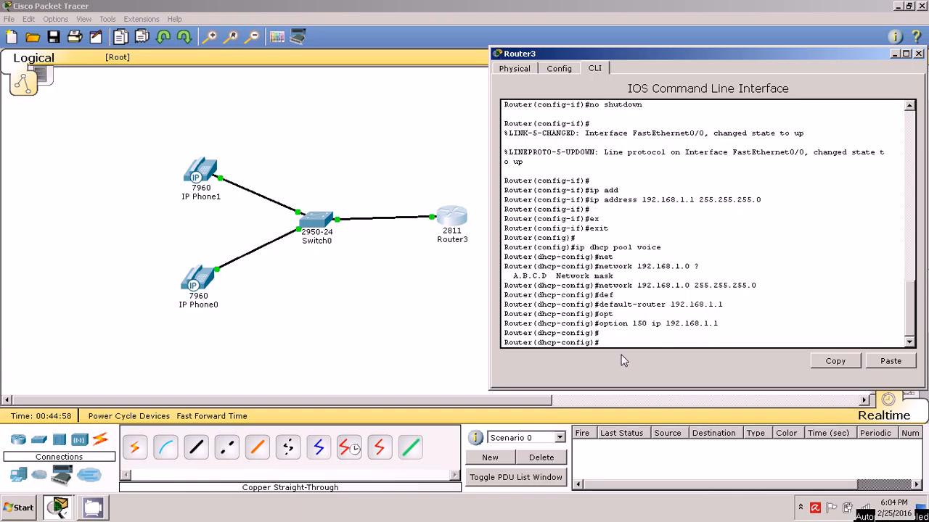
type("ex")
key("Tab")
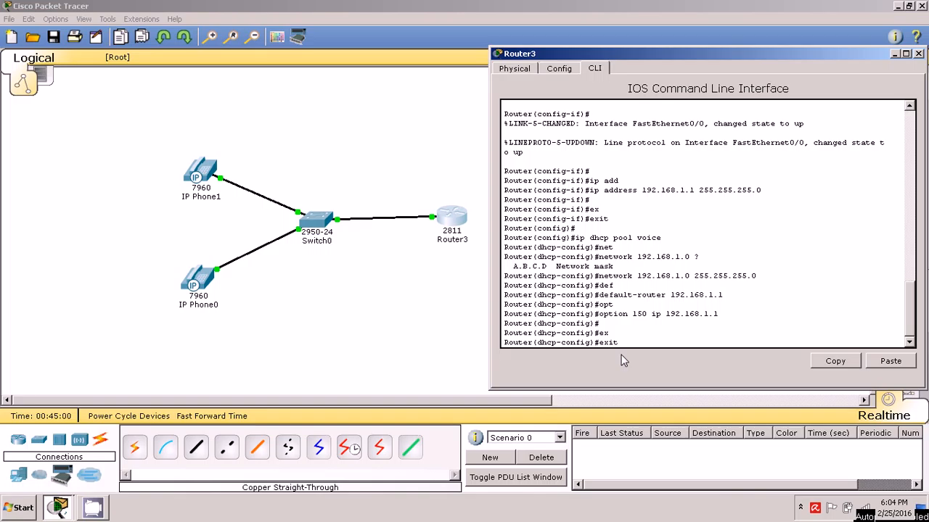
key("Return")
key("Return")
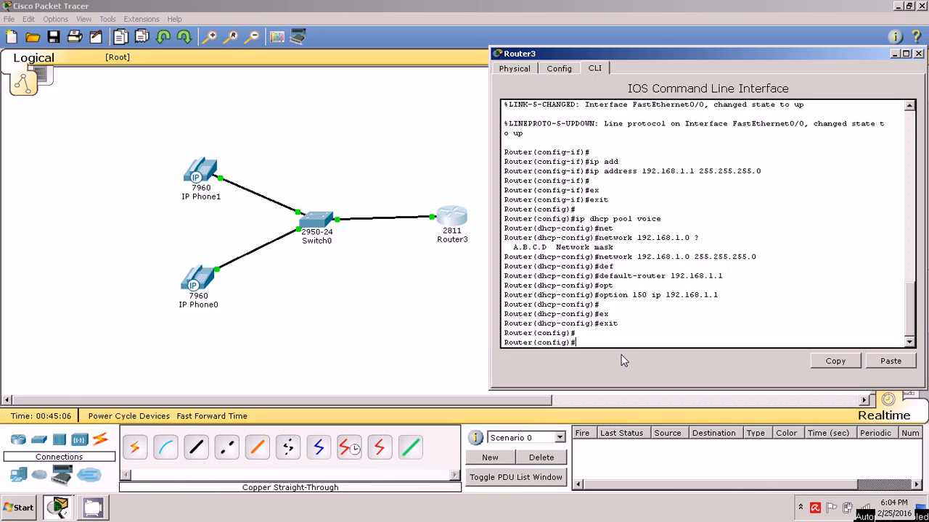
- Enter telephony-service configuration on Router3 and set max-ephones to 5
type("tel")
key("Tab")
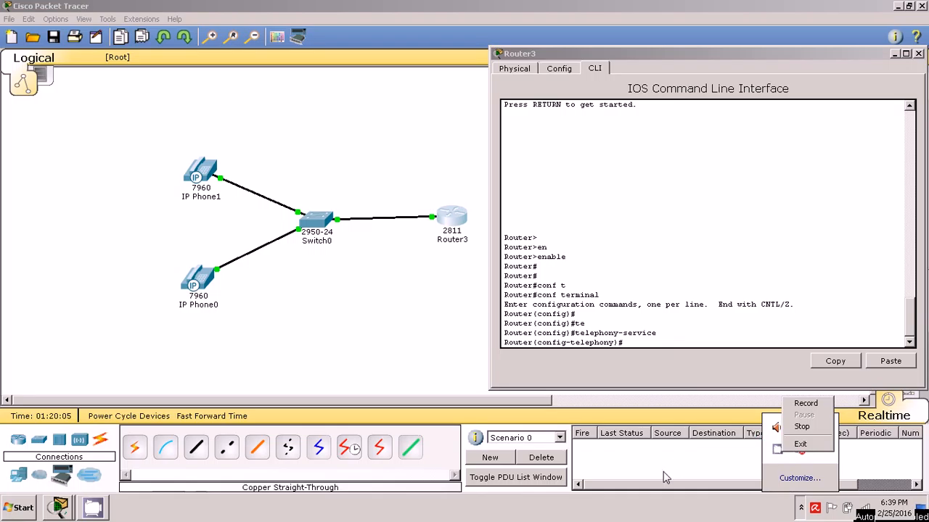
left_click(675, 341)
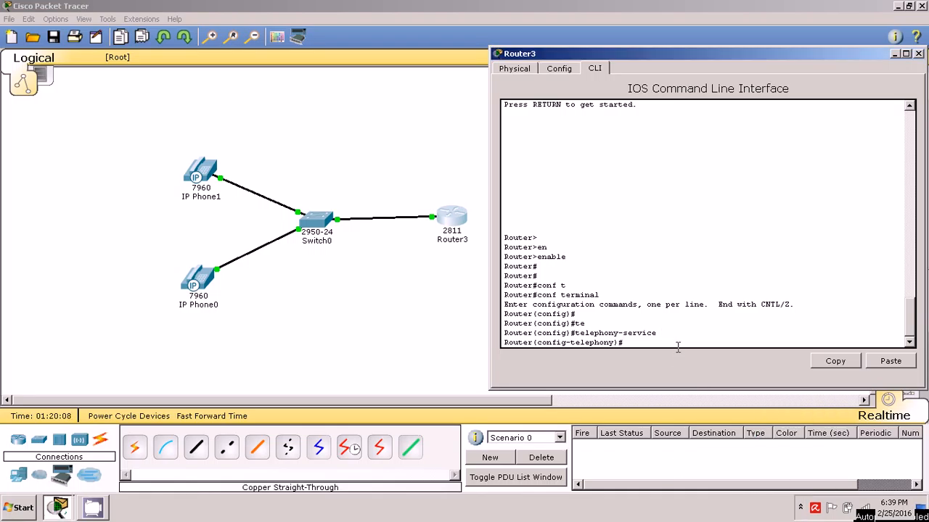
type("max-eph")
key("Tab")
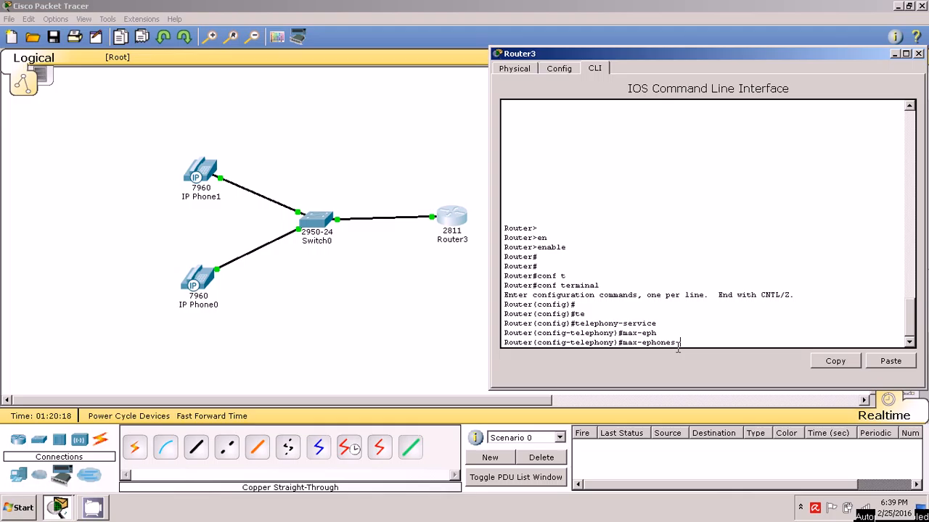
type("5")
key("Return")
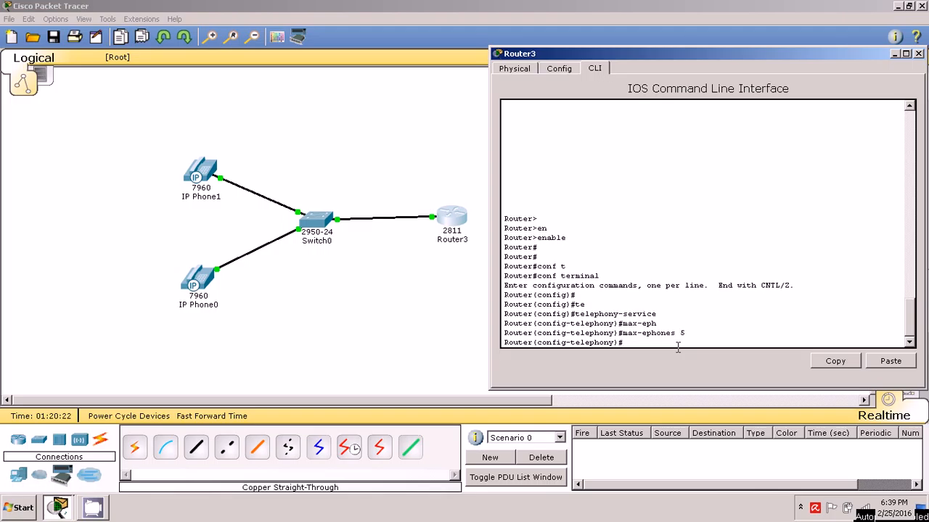
- Set the maximum number of directory numbers, max-dn, to 5 in the telephony service
type("max-dn")
key("Tab")
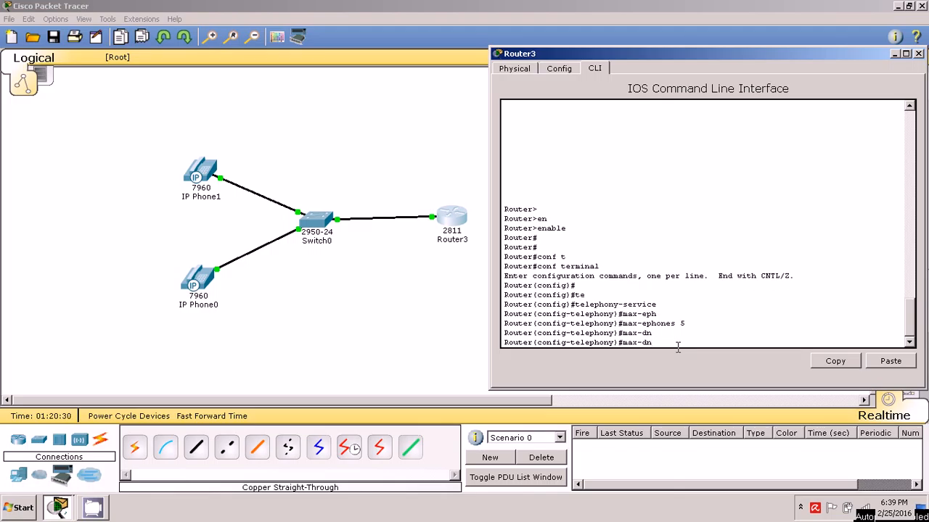
type("5")
key("Return")
key("Return")
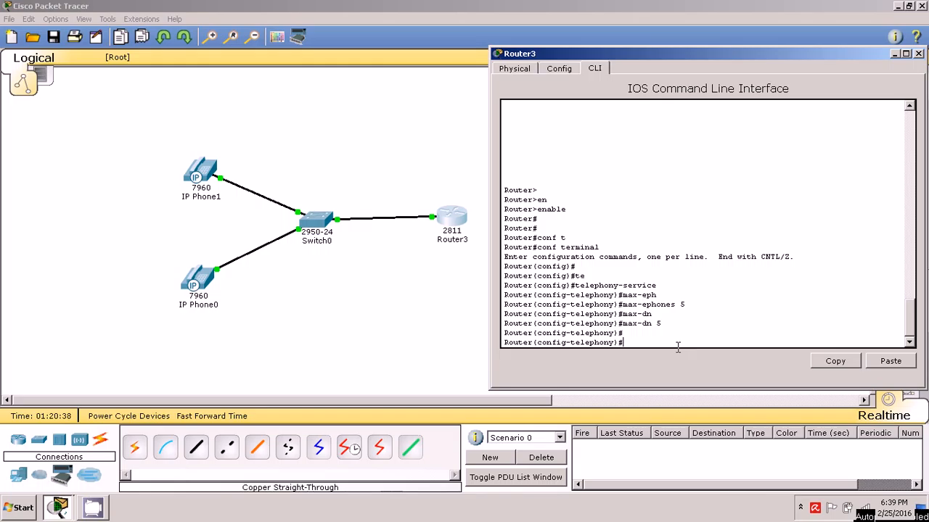
- Set the telephony service's IP source address to 192.168.1.1 on port 2000
type("ip")
type("s")
key("Tab")
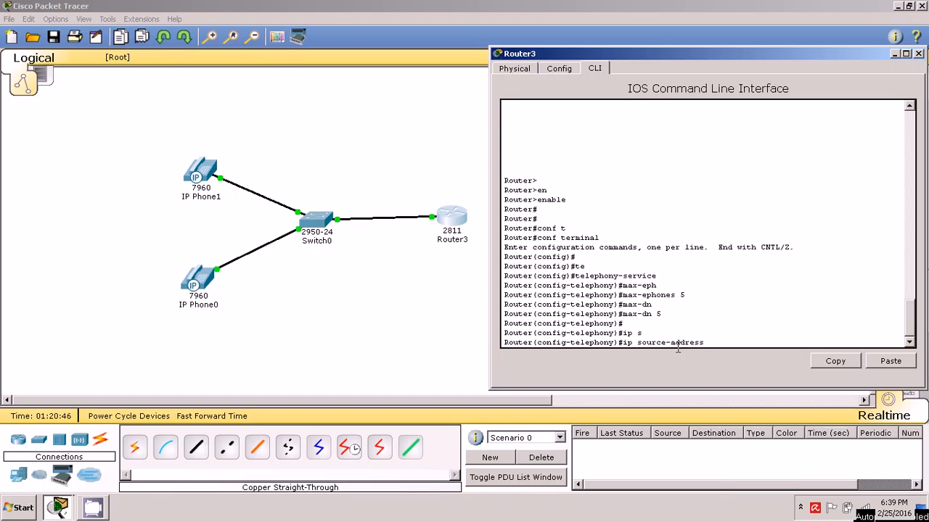
type("192.168.1.1 port 2000")
key("Return")
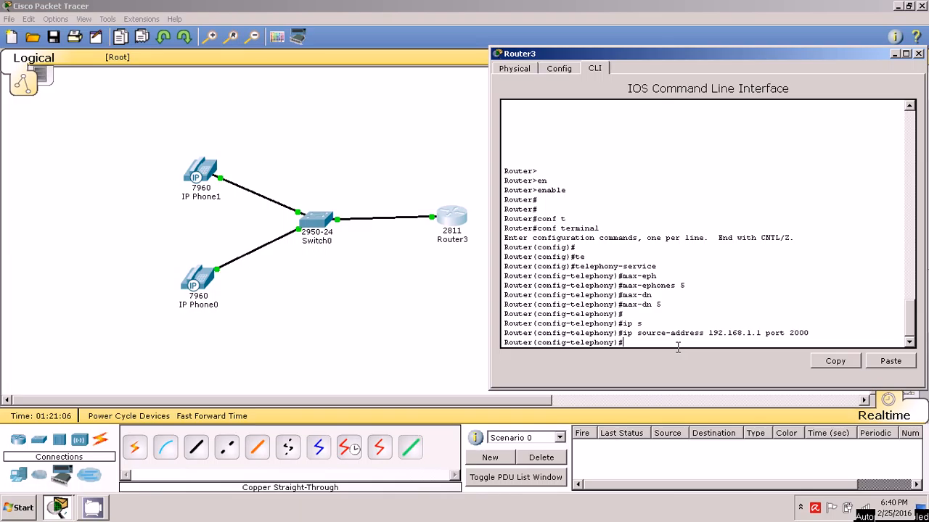
- Configure the telephony service with auto assign 4 to 6
type("auto ass")
key("Tab")
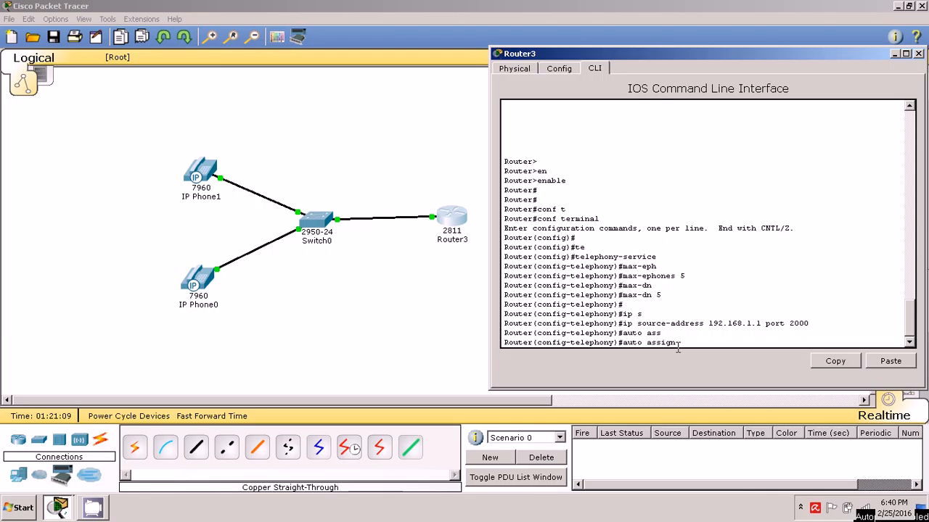
type("4 to 6")
key("Return")
key("Return")
- Configure auto assign 1 to 5 for the telephony service and exit to global configuration mode
type("auto")
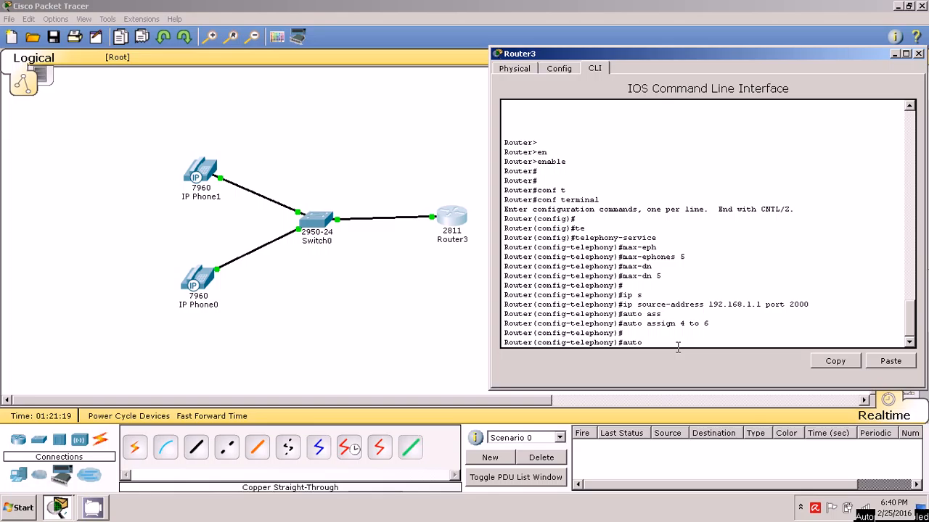
type(" a")
key("Tab")
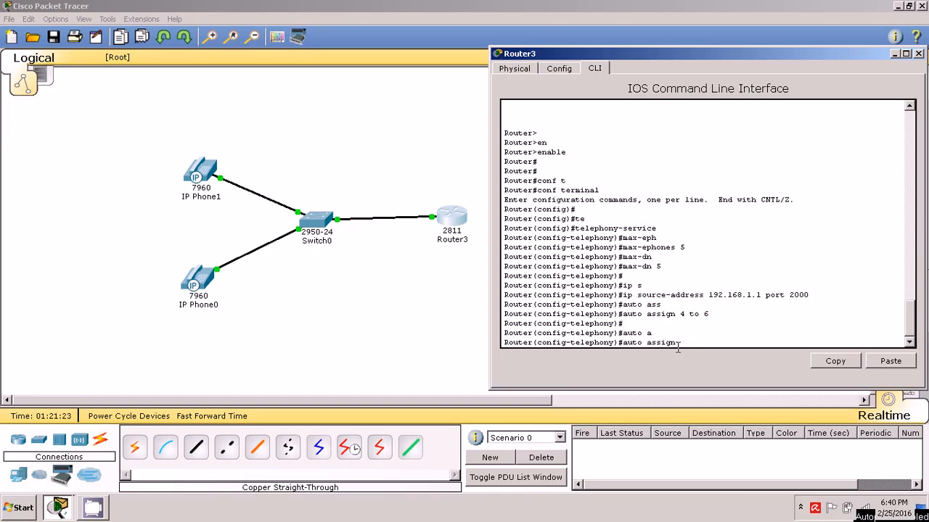
type("1 to 5")
key("Return")
key("Return")
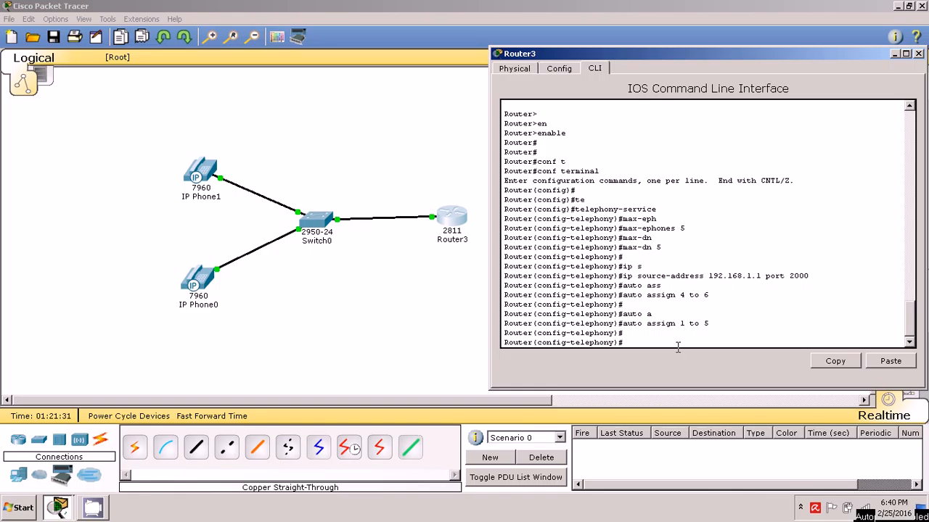
type("exit")
key("Return")
key("Return")
key("Return")
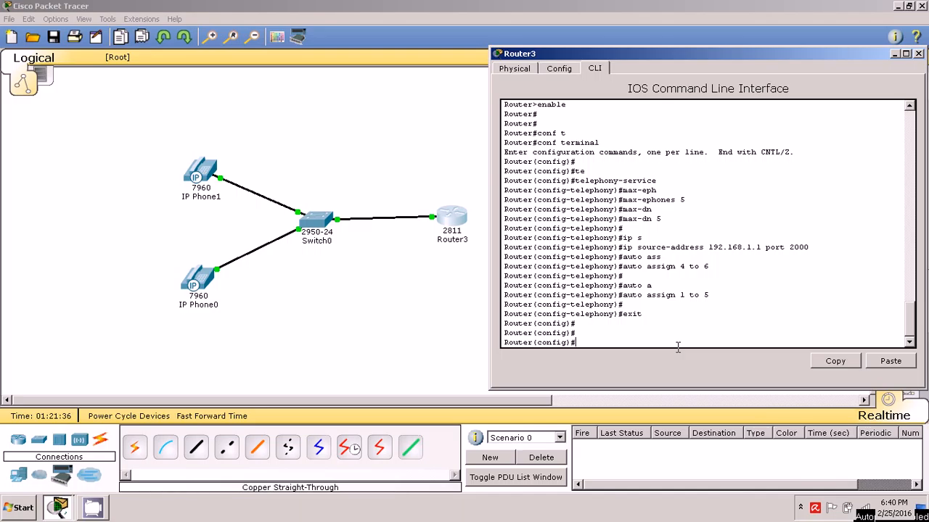
right_click(778, 450)
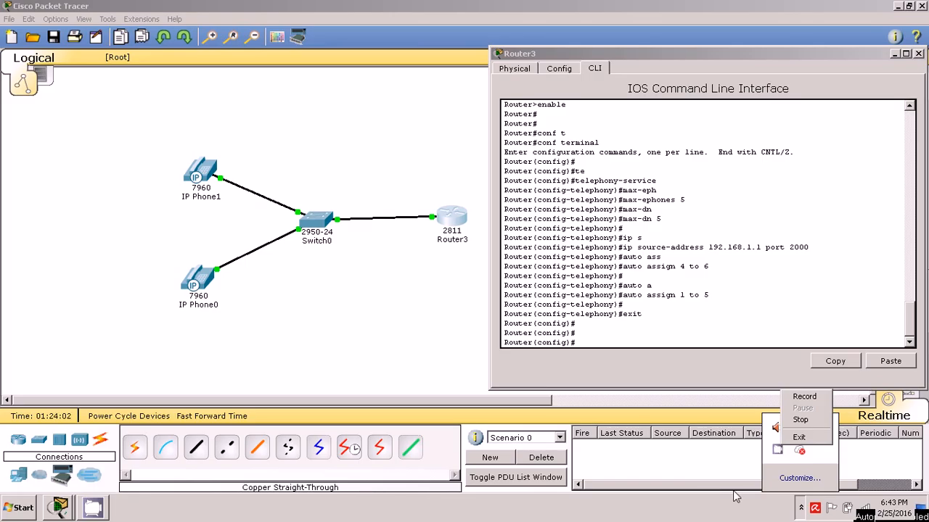
- Create ephone-dn 1 on Router3 and assign it number 62001
left_click(637, 340)
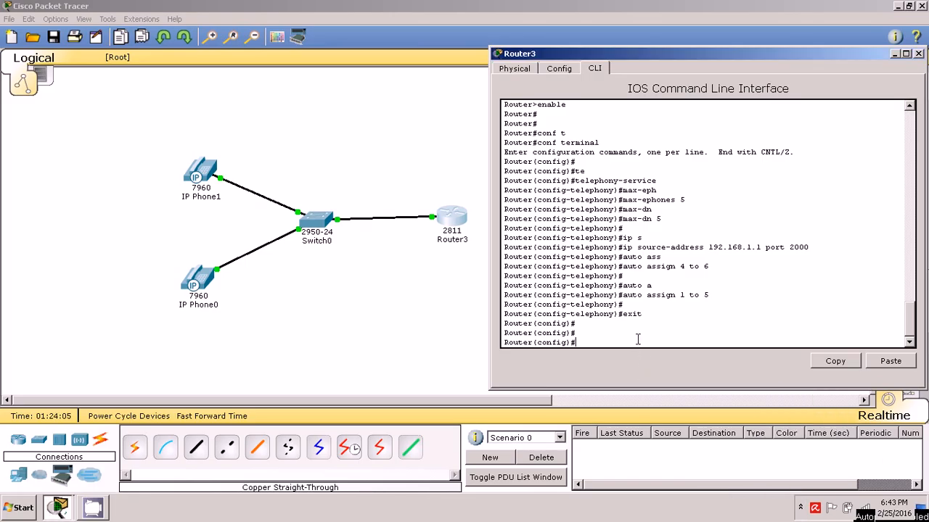
type("ephone")
key("Tab")
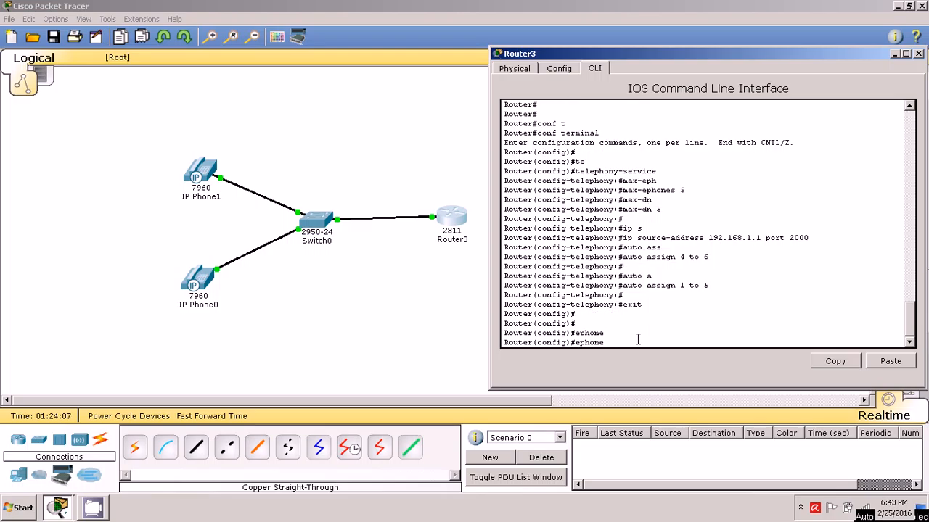
type("-dn 1")
key("Return")
key("Return")
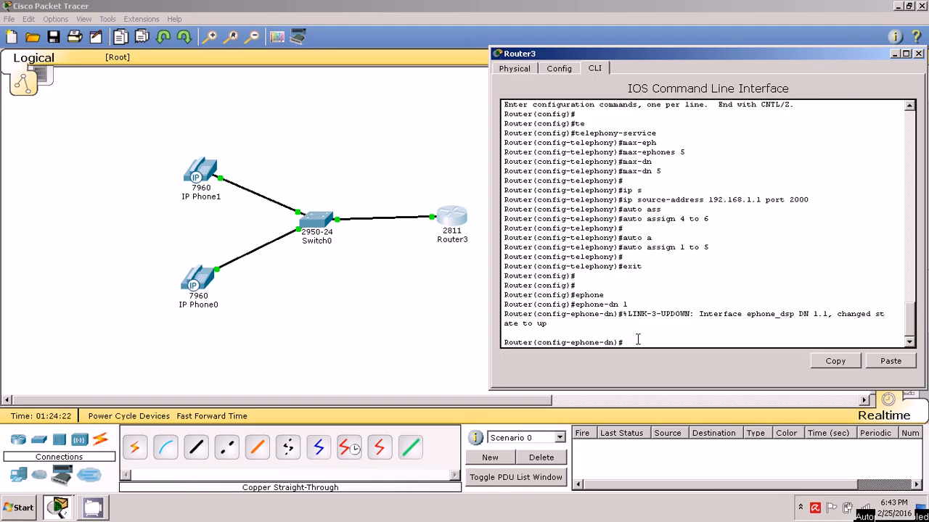
type("number 62001")
key("Return")
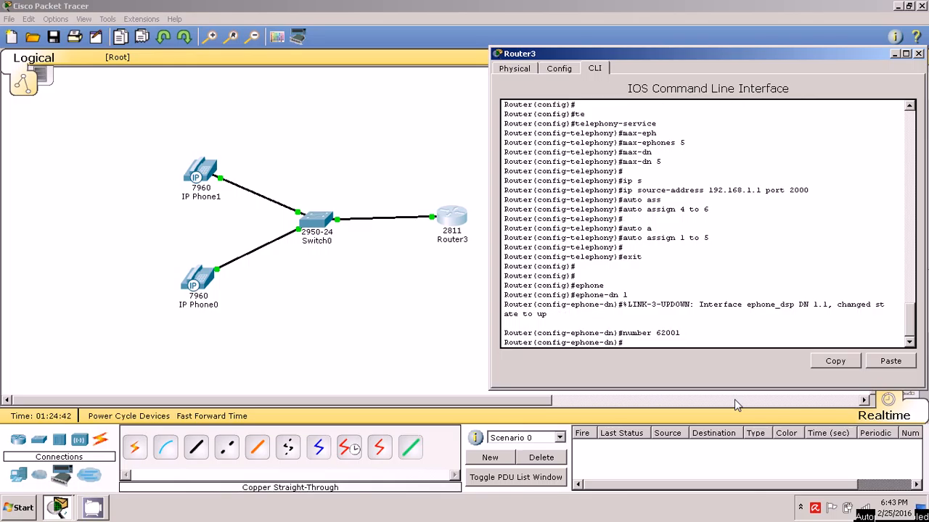
- Create ephone-dn 2 with number 62002 and exit to global configuration mode
type("ephone-dn 2")
key("Return")
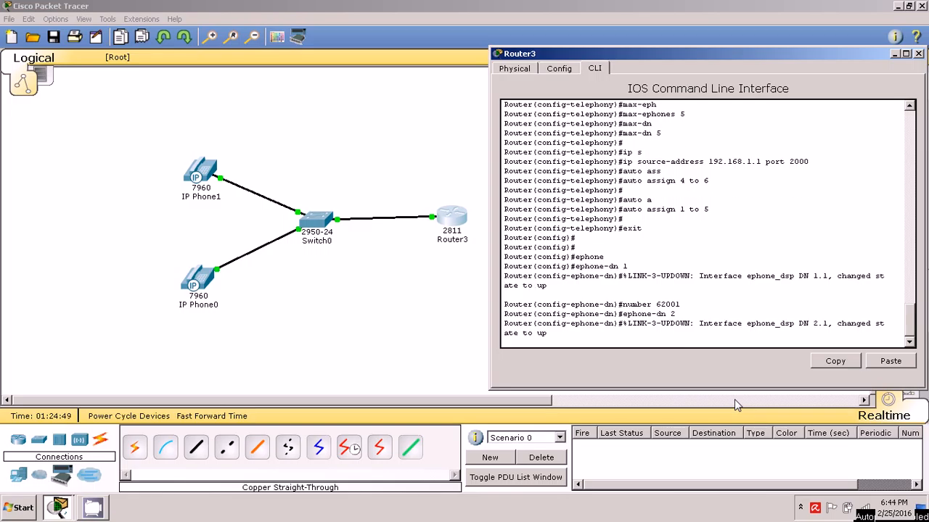
key("Return")
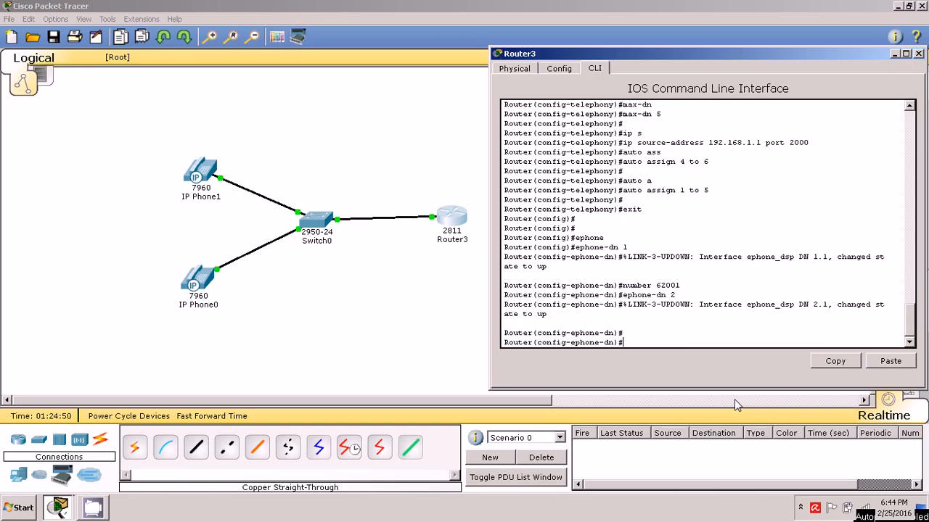
type("number 62002")
key("Return")
key("Return")
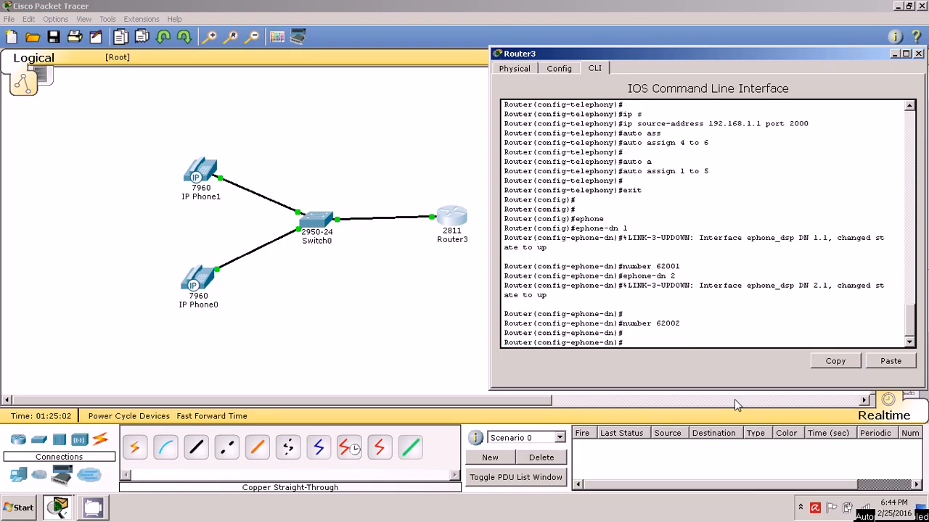
type("exit")
key("Return")
key("Return")
key("Return")
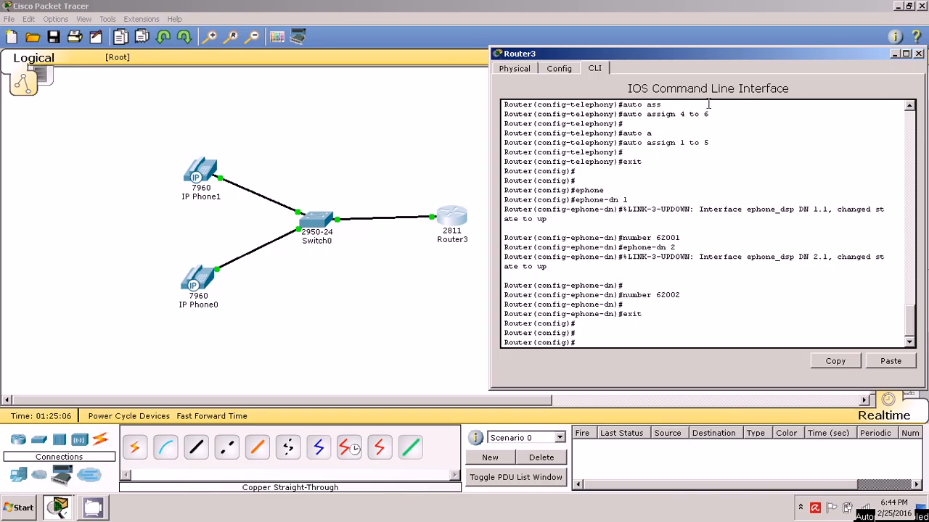
left_click_drag(718, 58, 672, 60)
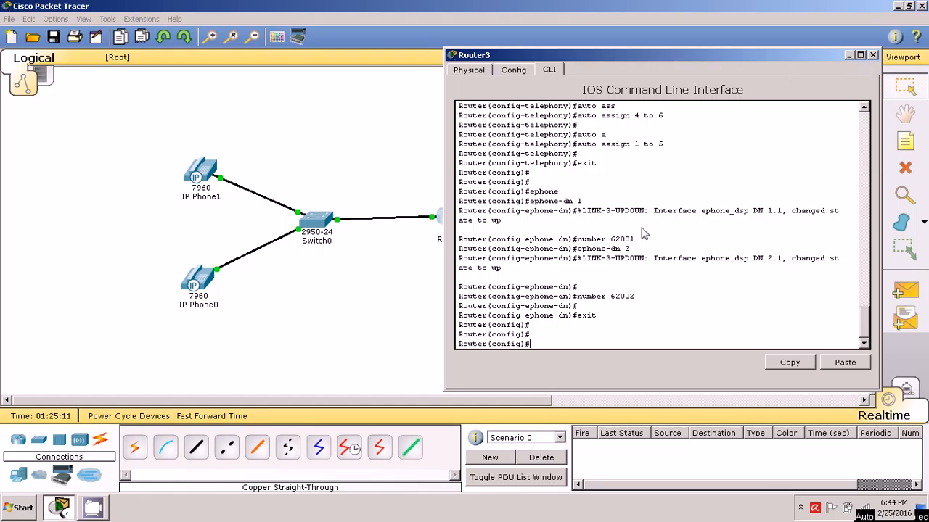
- Close the router's window and open the command line of Switch0 beside the topology, ready at its prompt
key("alt+F4")
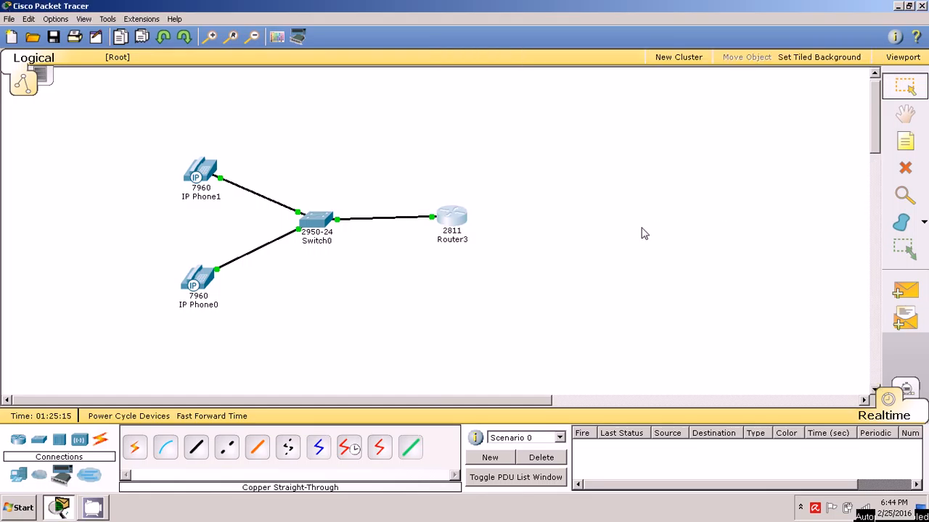
left_click(315, 222)
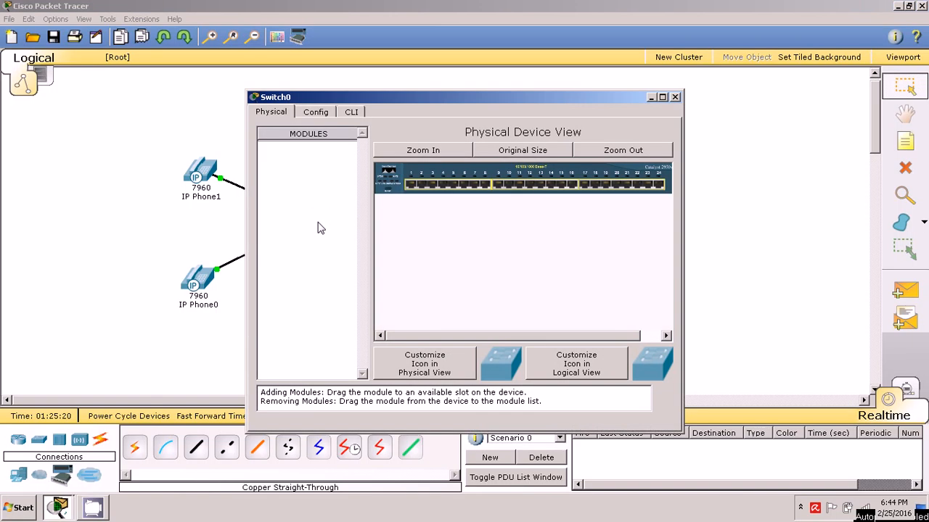
left_click_drag(439, 101, 497, 90)
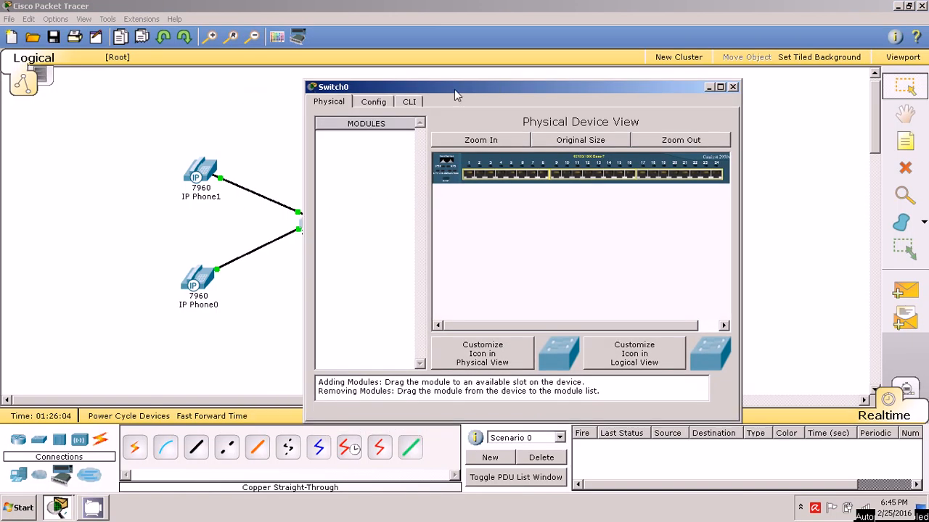
left_click(410, 102)
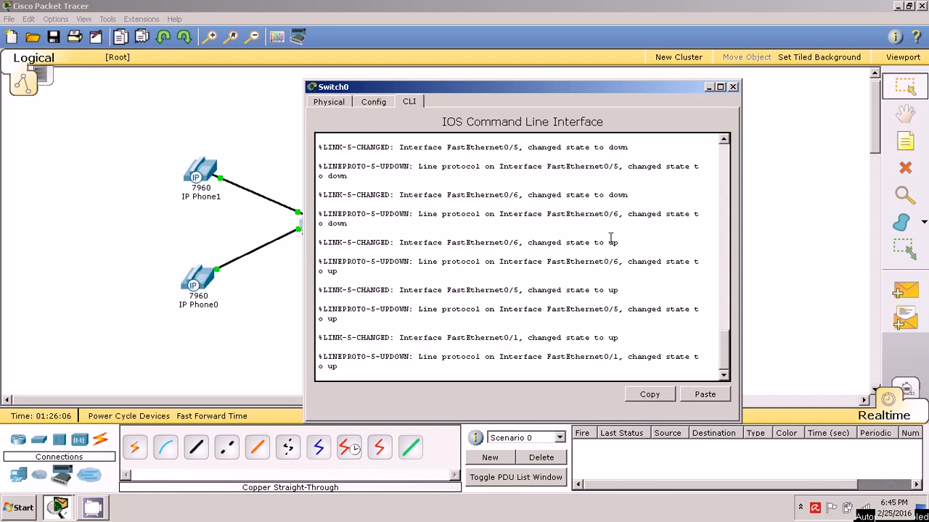
key("Return")
key("Return")
key("Return")
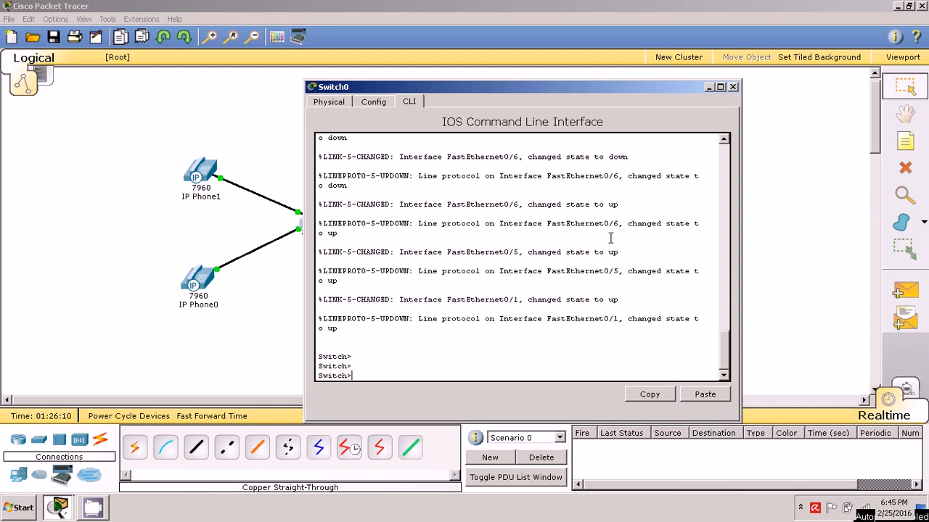
left_click_drag(475, 87, 661, 66)
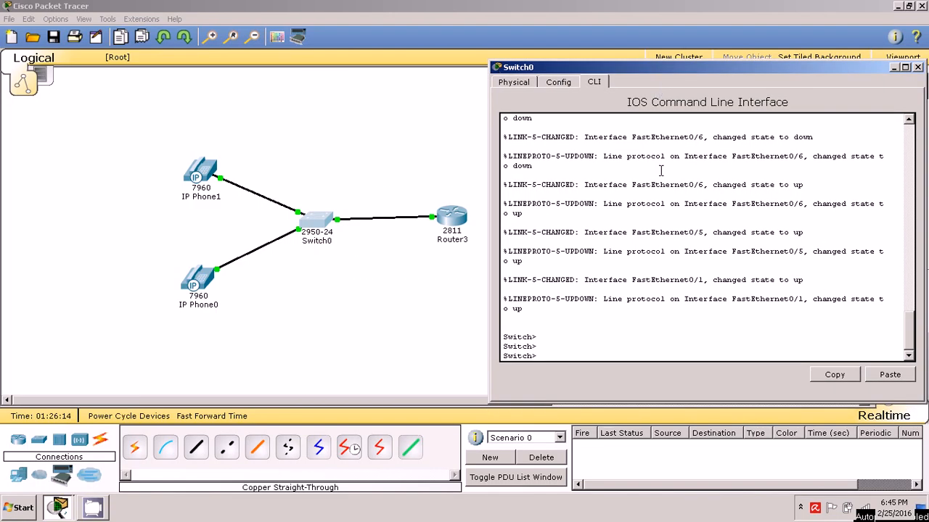
- Enter privileged and global configuration mode on Switch0 and begin an interface command
type("en")
key("Tab")
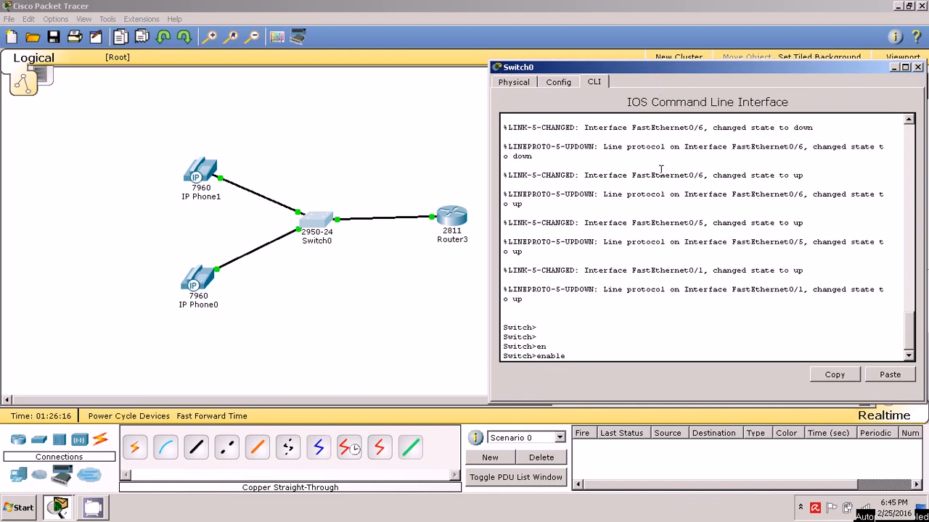
key("Return")
key("Return")
type("conf t")
key("Tab")
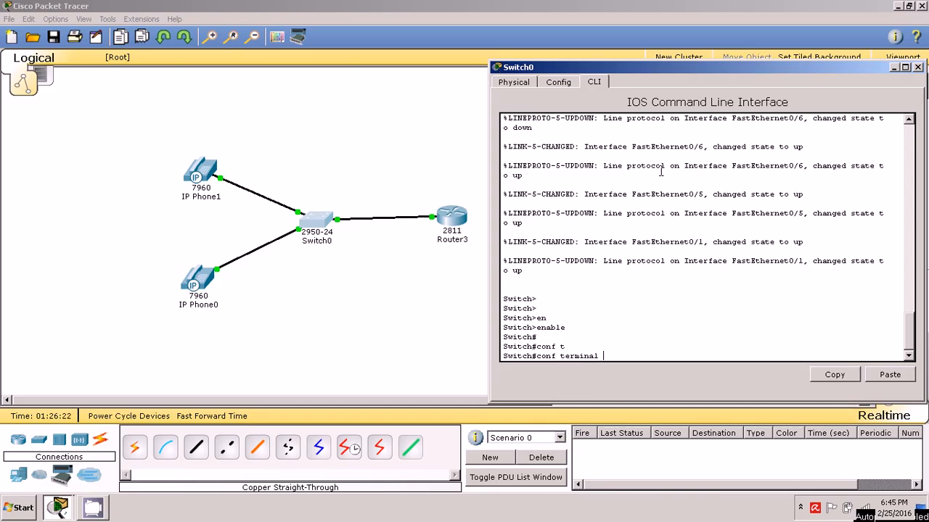
key("Return")
key("Return")
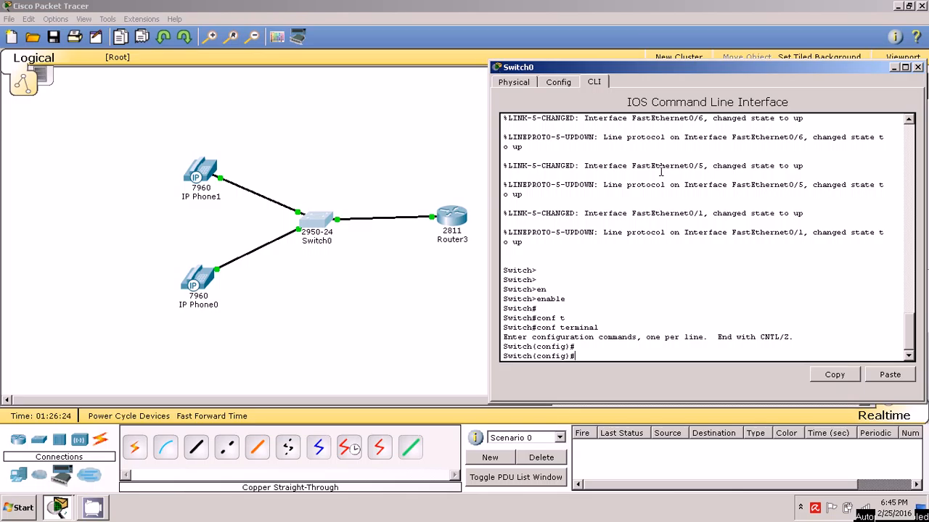
type("int")
key("Tab")
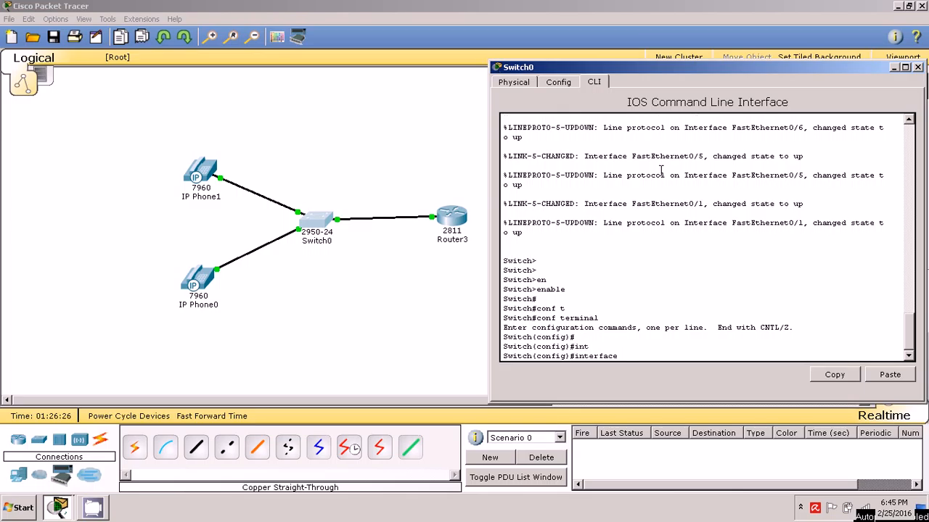
type("fa")
key("Tab")
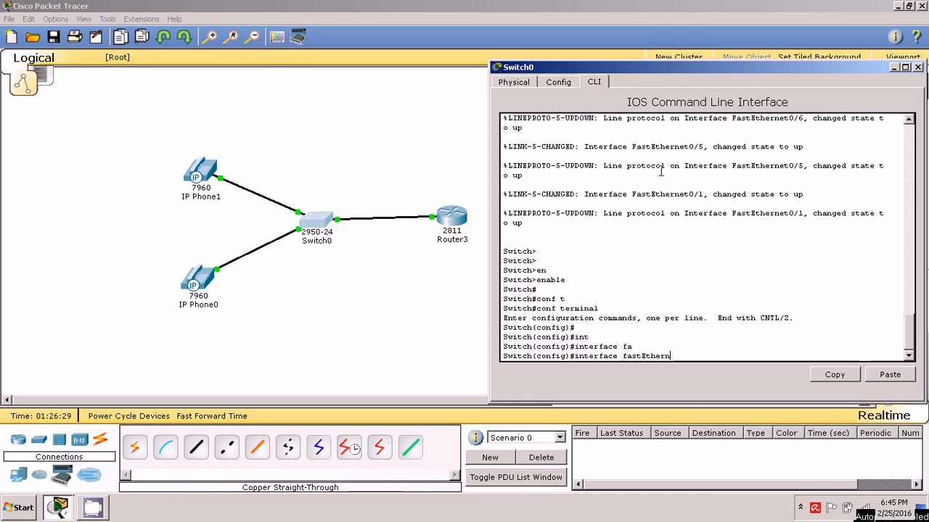
key("BackSpace")
key("BackSpace")
key("BackSpace")
key("BackSpace")
key("BackSpace")
key("BackSpace")
key("BackSpace")
key("BackSpace")
key("BackSpace")
key("BackSpace")
key("BackSpace")
key("BackSpace")
key("BackSpace")
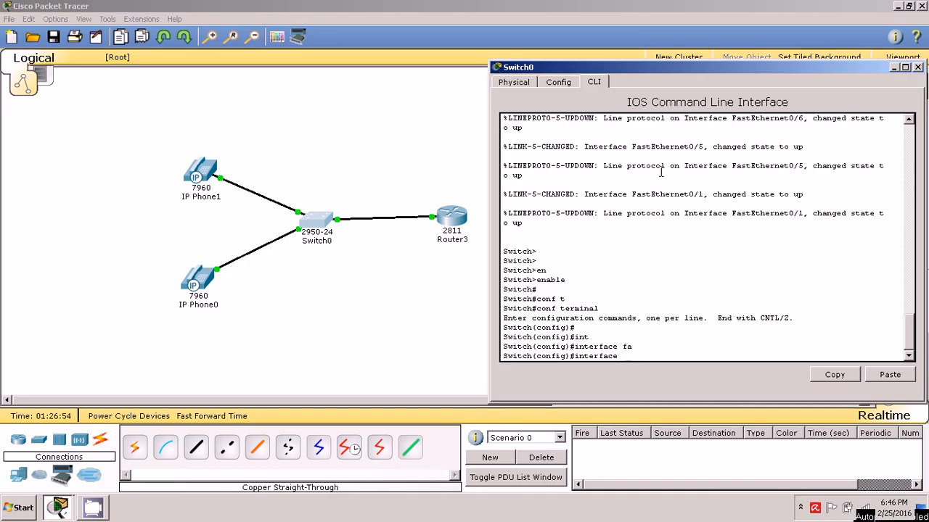
- Complete the interface command with range fastEthernet 0/1 - 6 to configure those switch ports together
type("ra")
key("Tab")
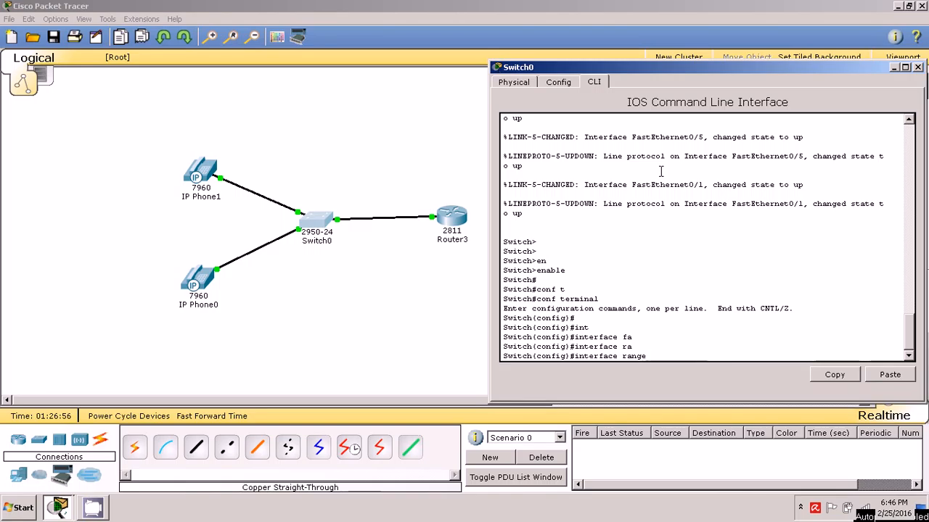
type("fa")
key("Tab")
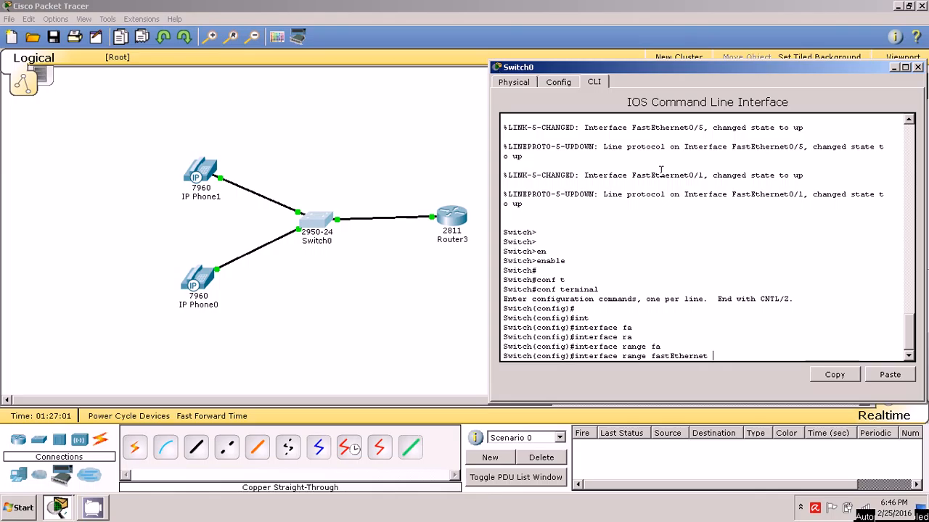
type("0/1 - 6")
key("Return")
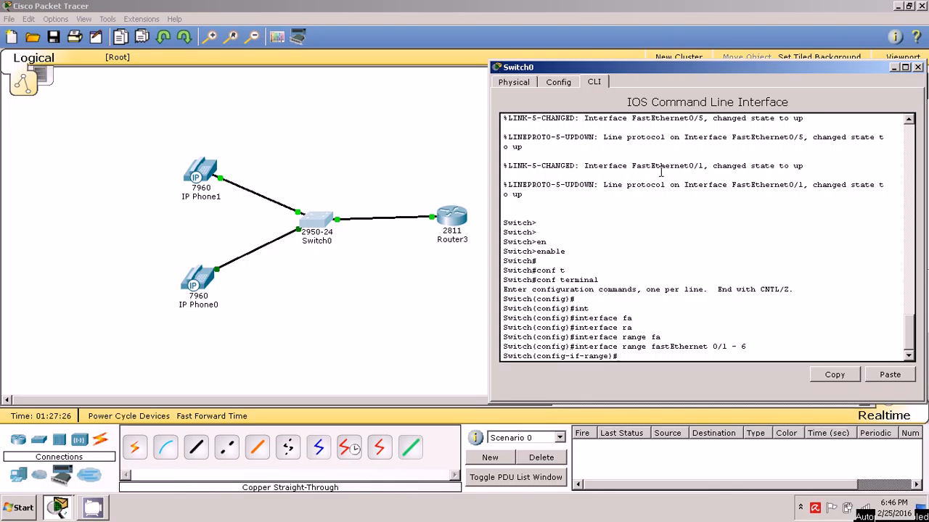
- Set the selected port range on Switch0 to switchport mode access
type("sw")
key("Tab")
type("m")
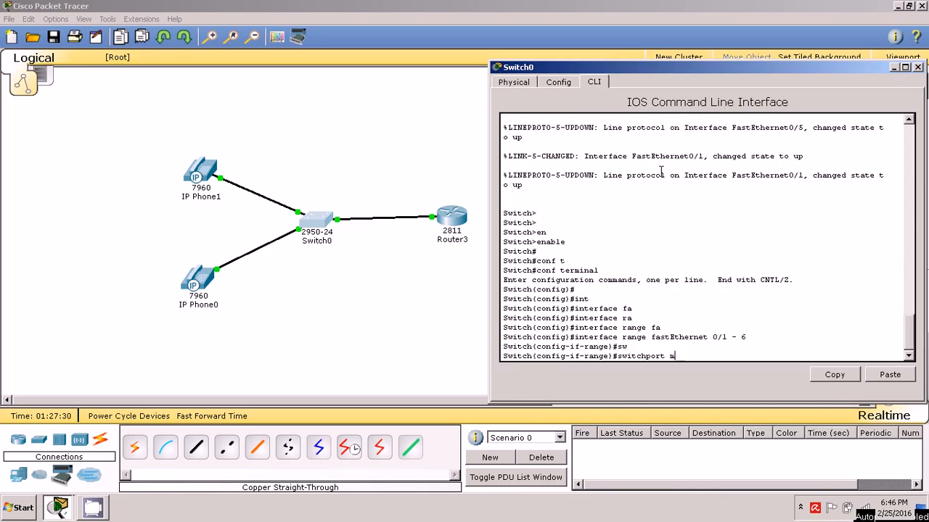
key("Tab")
type("a")
key("Tab")
key("Return")
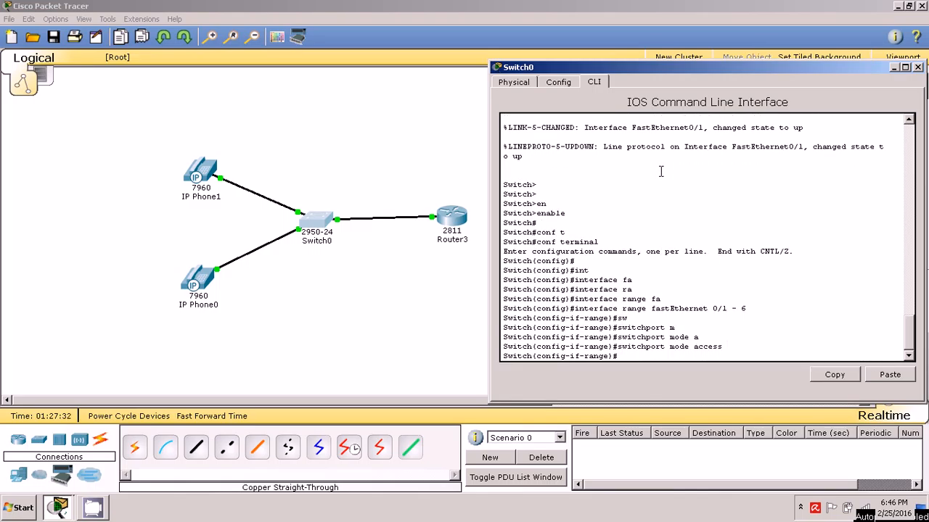
- Assign voice VLAN 1 to the selected port range with the switchport voice command
type("sw")
key("Tab")
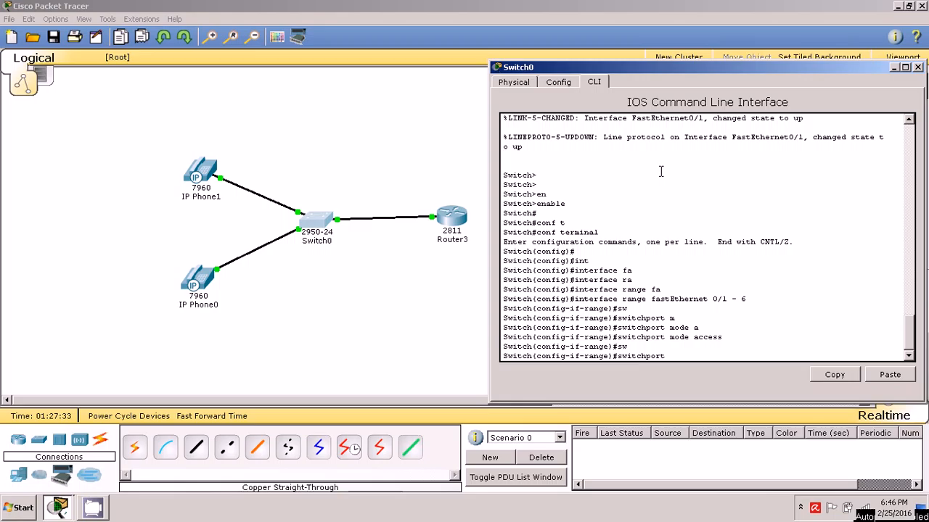
type("v")
key("Tab")
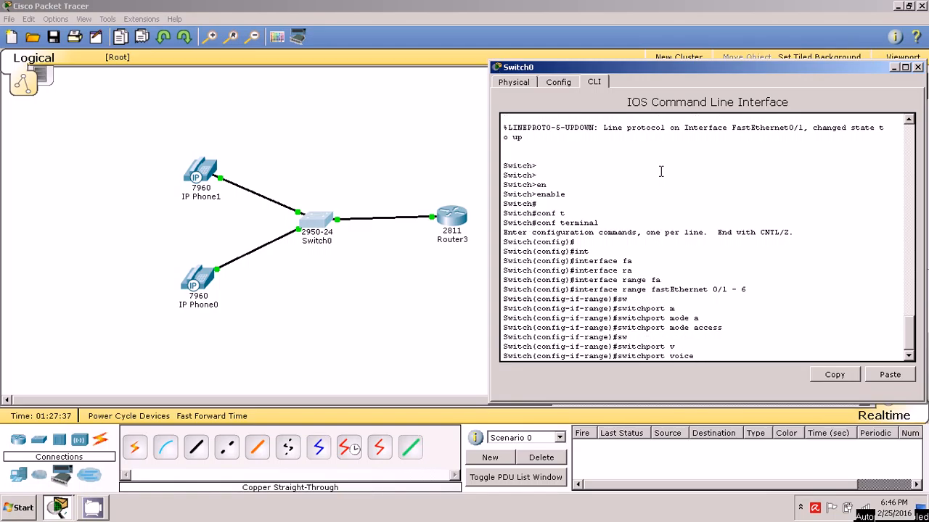
type("vlan 1")
key("Return")
key("Return")
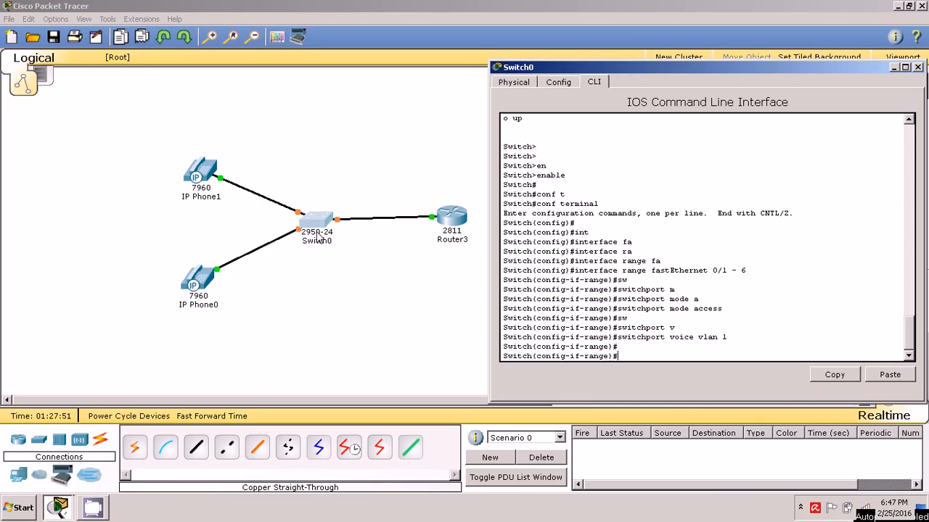
- Exit to global configuration mode on Switch0 and close its window
left_click_drag(636, 68, 583, 55)
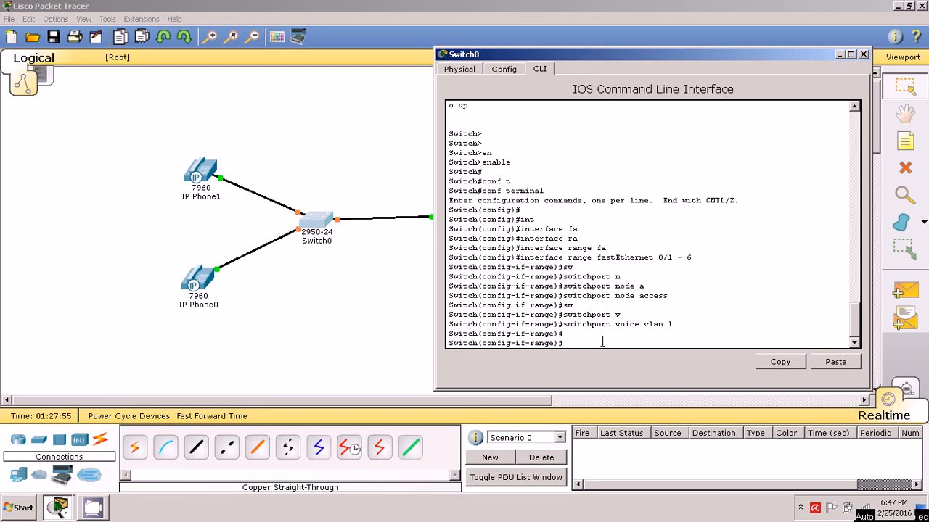
type("exit")
key("Return")
key("Return")
key("Return")
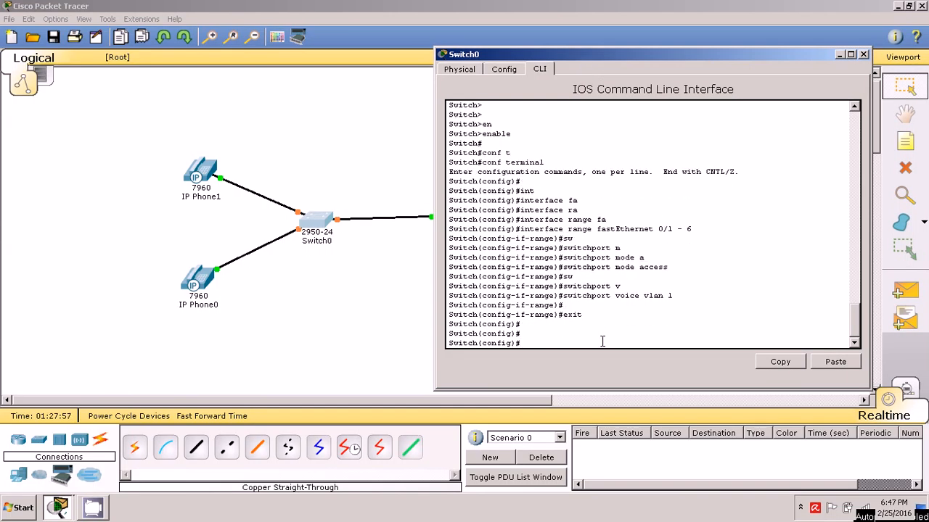
left_click(863, 54)
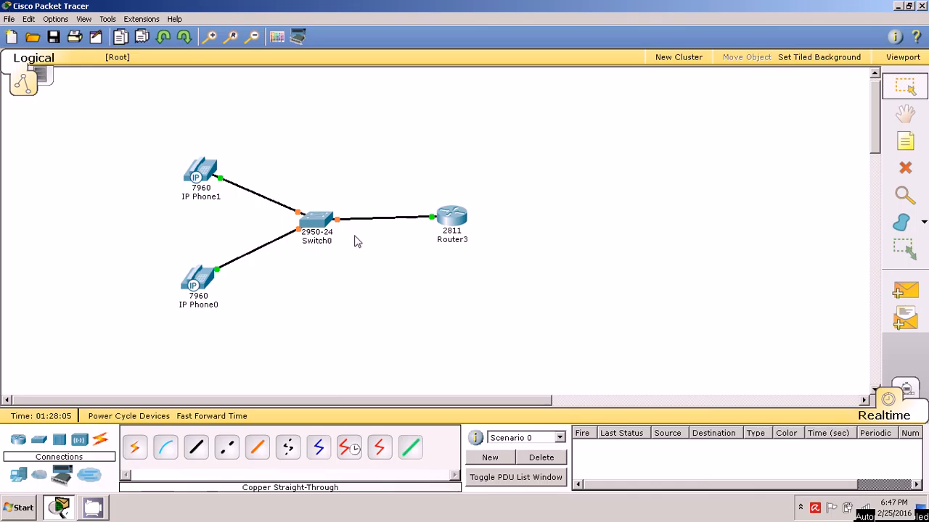
- Inspect the address and line number details of both IP phones and shift IP Phone0 slightly on the workspace
mouse_move(352, 249)
mouse_move(207, 286)
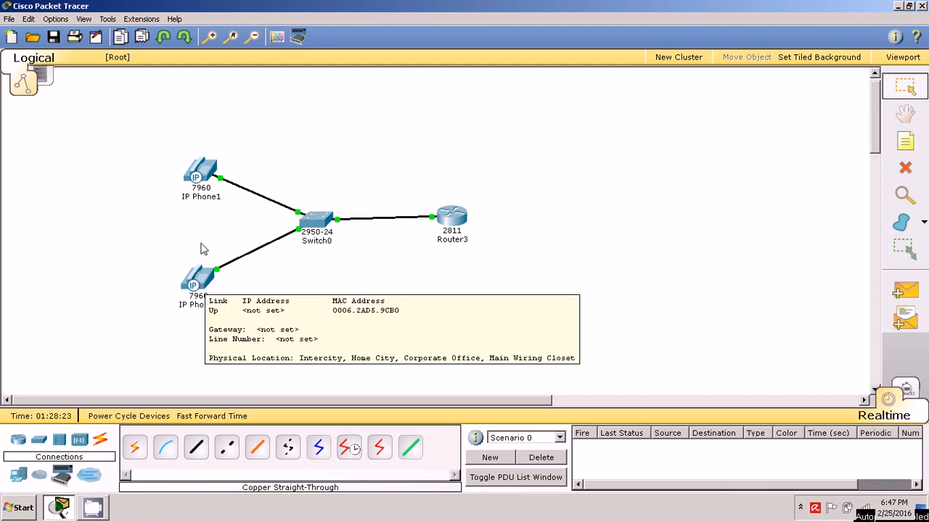
mouse_move(203, 169)
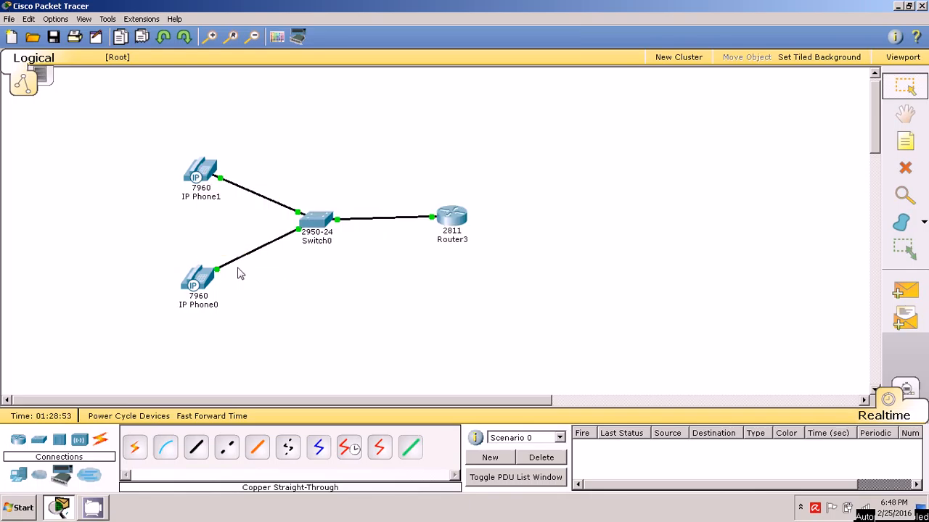
left_click_drag(200, 284, 206, 289)
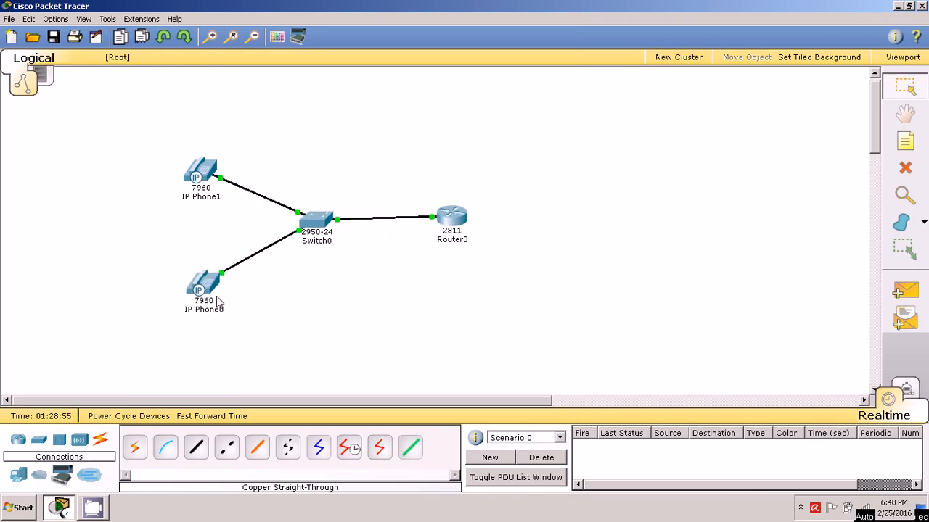
mouse_move(216, 302)
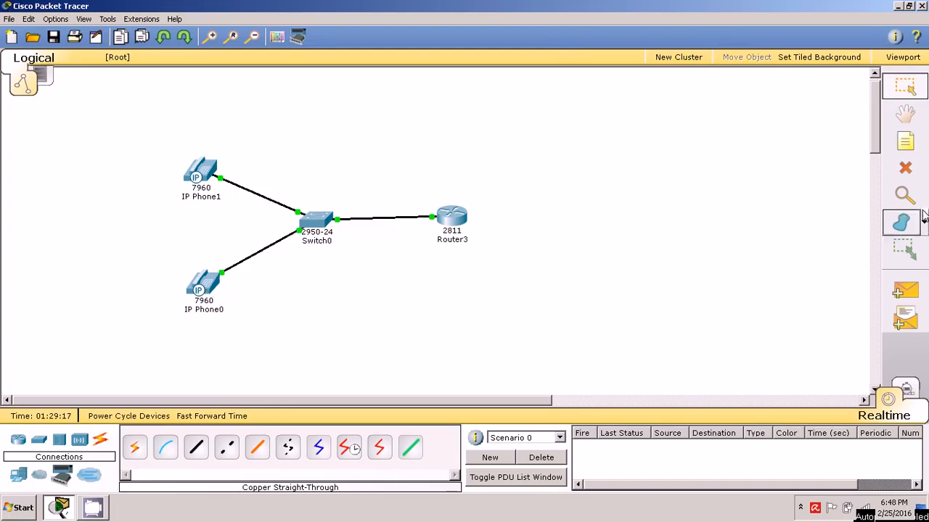
- Rename the IP Phone0 label as "IP Phone0 - 62001"
left_click(905, 141)
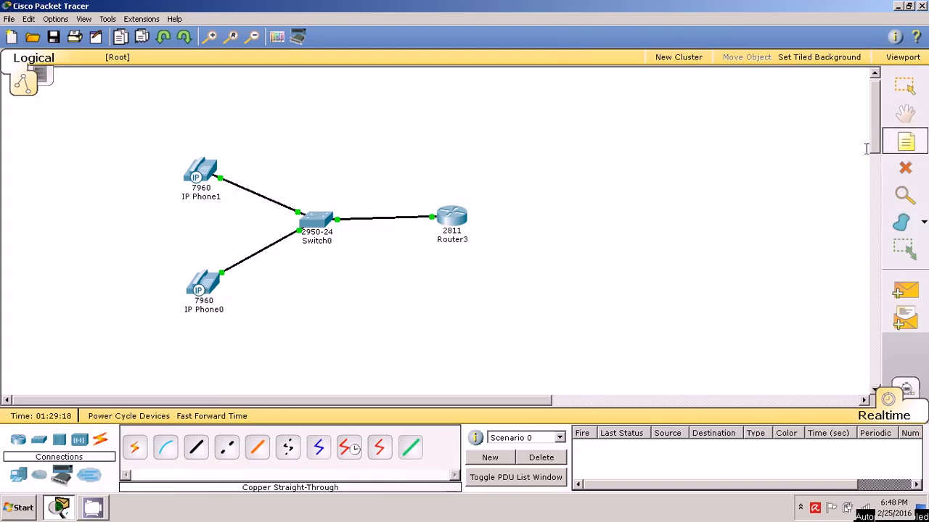
key("Escape")
left_click(223, 311)
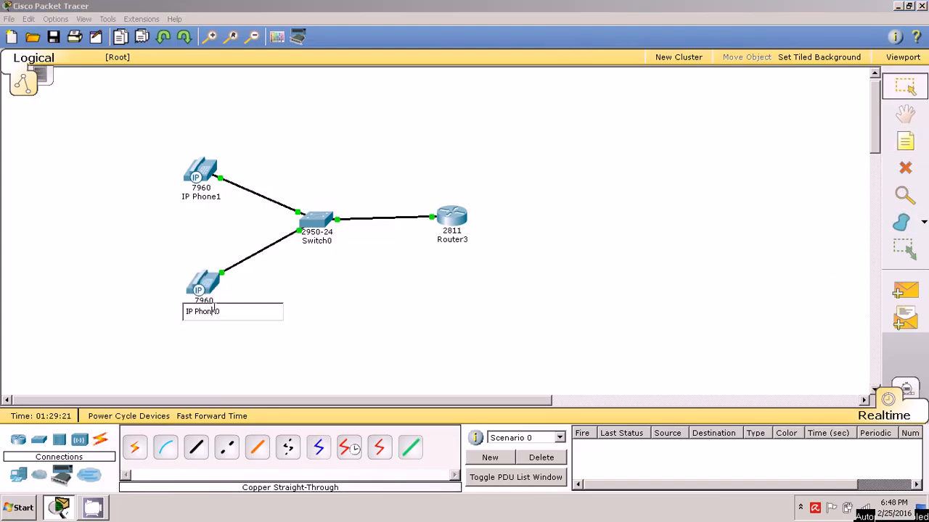
left_click(216, 311)
type("- 62001")
left_click(298, 352)
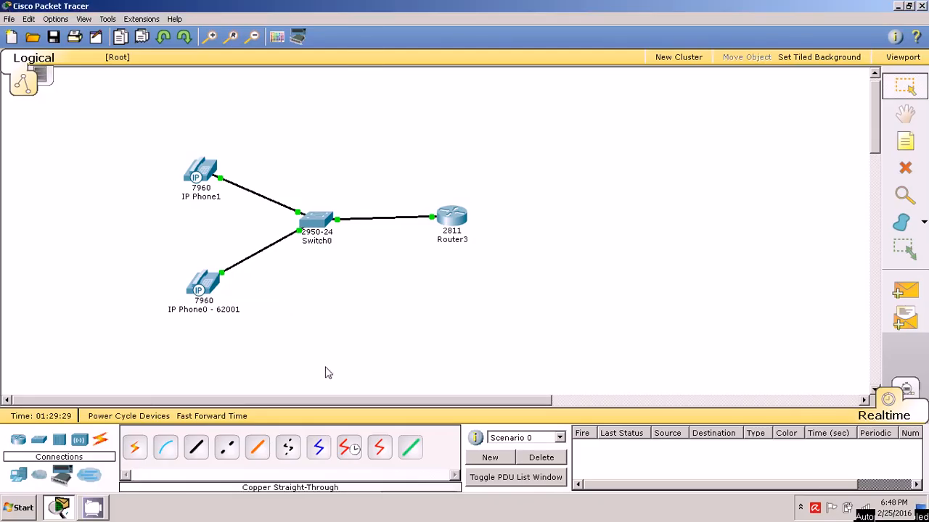
- Rename the IP Phone1 label as "IP Phone1-62002"
left_click(196, 197)
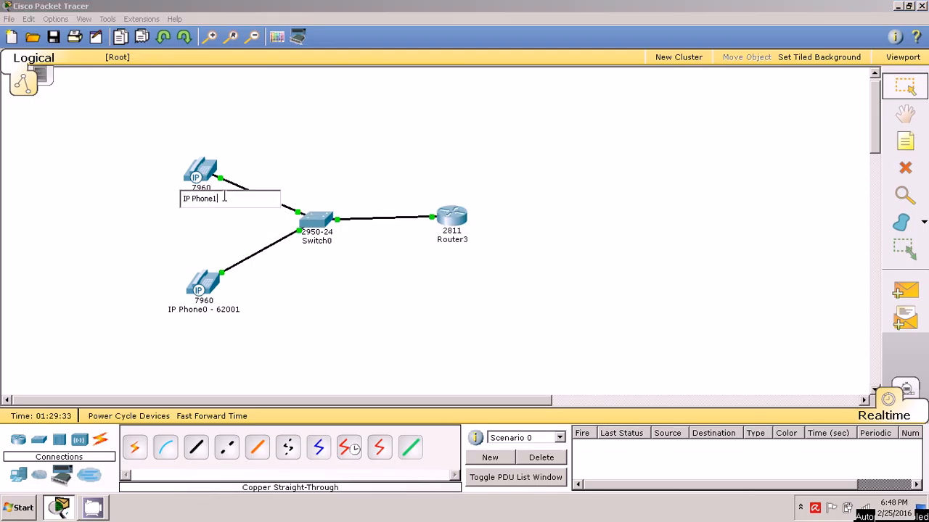
type("- 62002")
left_click(300, 295)
- Check the address details of IP Phone0 - 62001 and open its graphical phone interface beside the topology
mouse_move(211, 317)
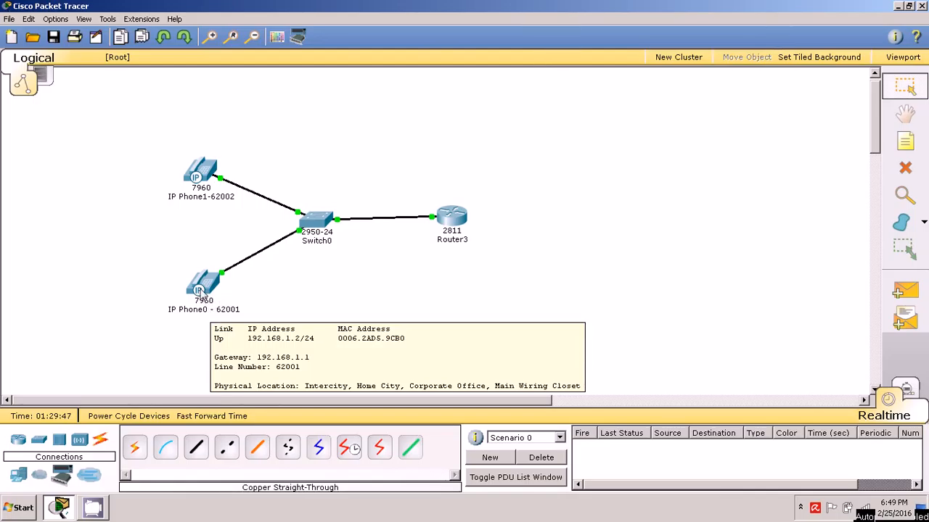
left_click(201, 292)
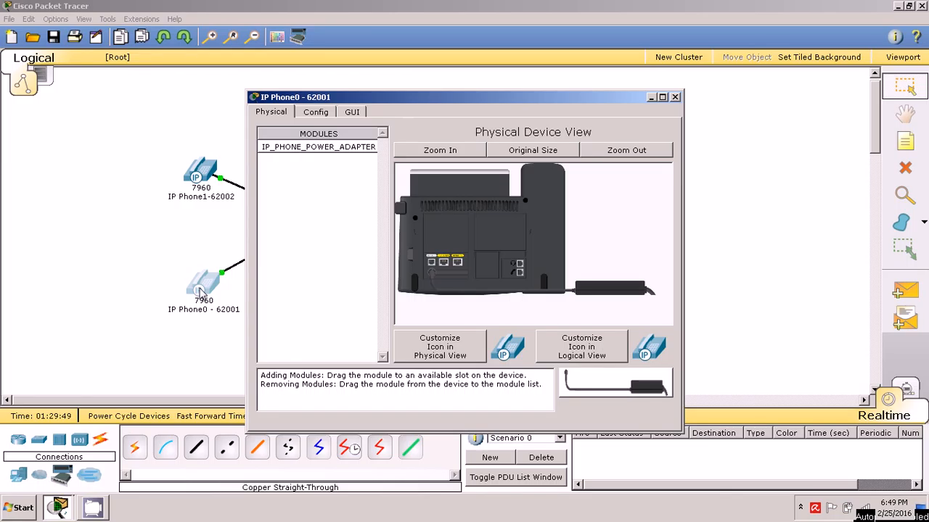
left_click_drag(433, 101, 579, 78)
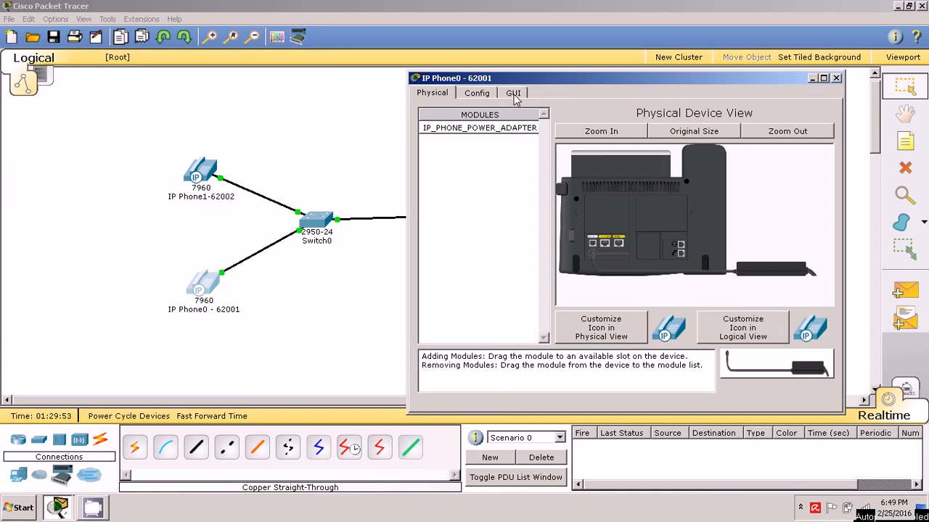
left_click(514, 94)
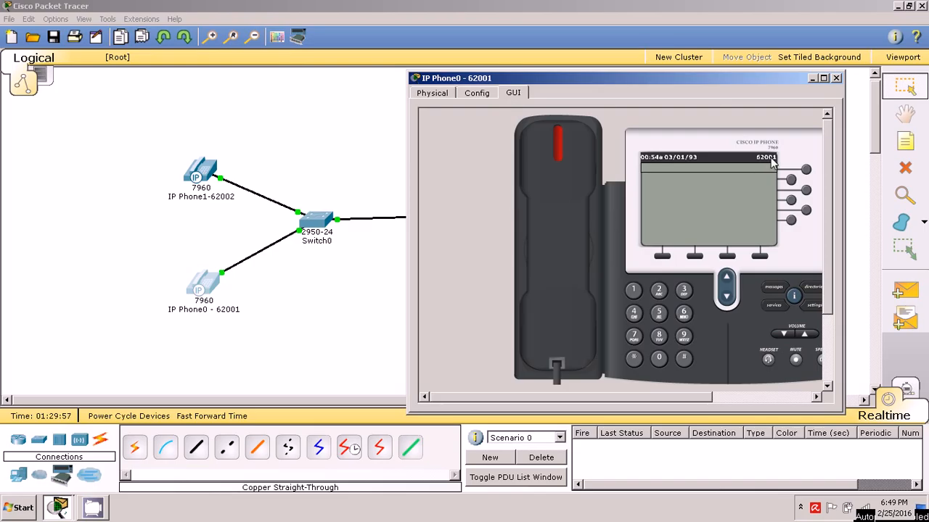
- Test a call from IP Phone0 - 62001 to the unassigned number 56875 and hang up
left_click_drag(719, 76, 698, 69)
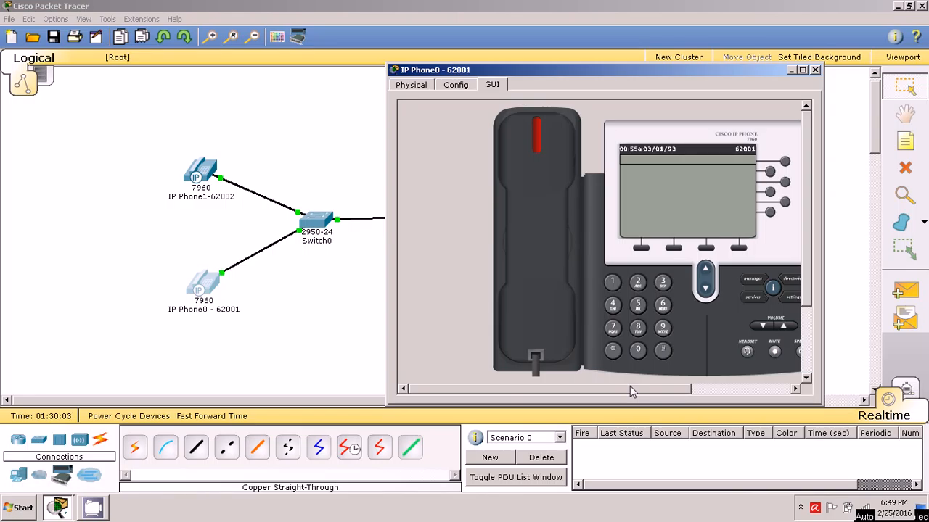
left_click(638, 305)
left_click(660, 308)
left_click(549, 237)
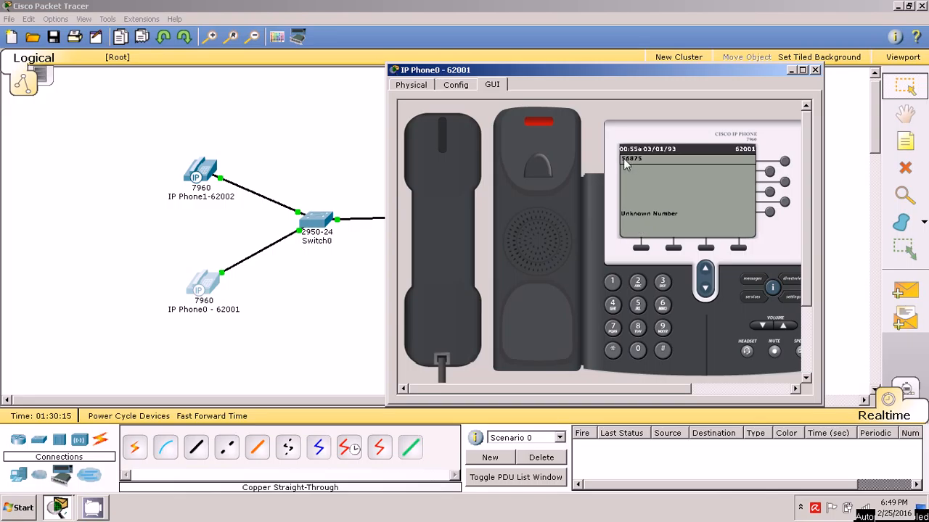
left_click(439, 233)
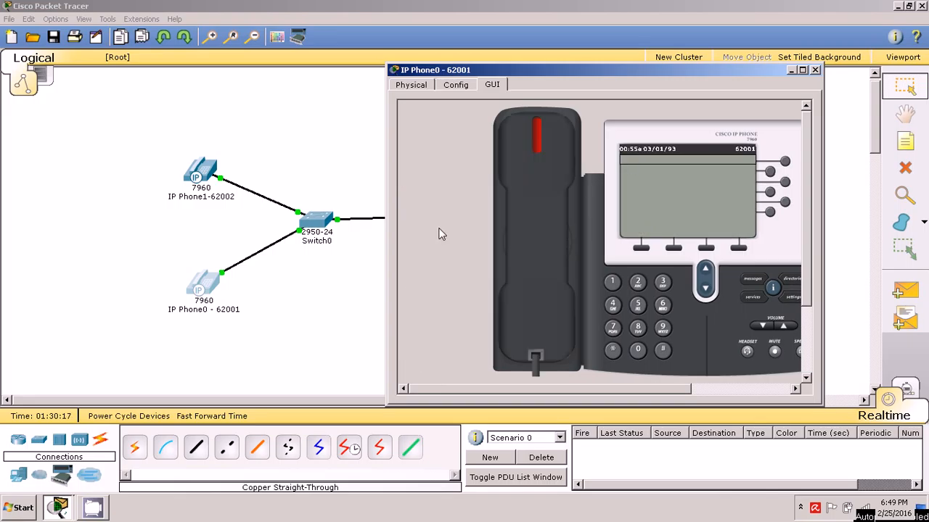
- Test a call from IP Phone0 - 62001 to its own extension 62001 and hang up
left_click(667, 309)
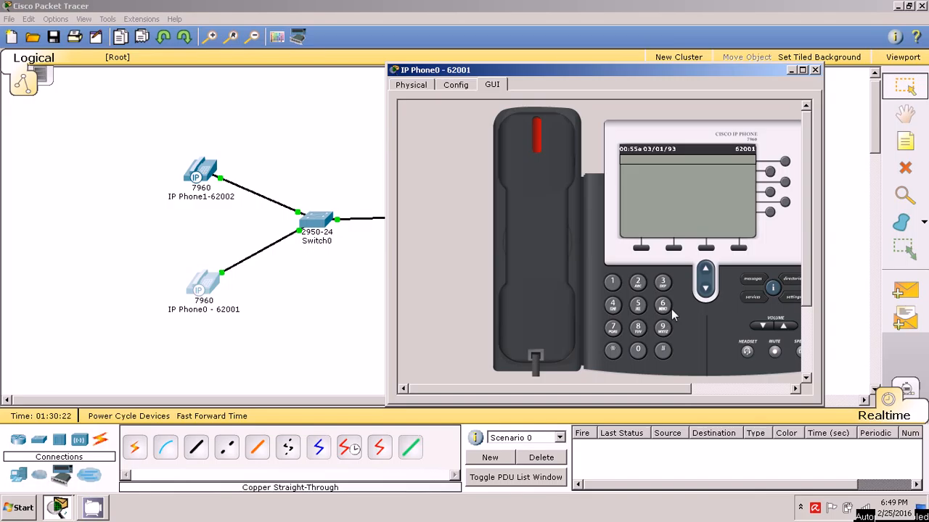
left_click(640, 283)
left_click(636, 352)
left_click(544, 245)
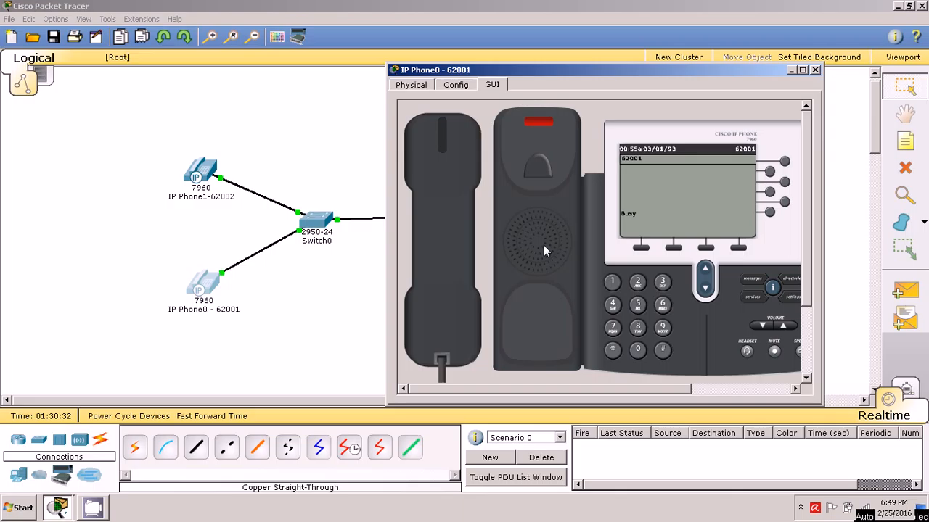
left_click(432, 224)
- Dial extension 62002 on IP Phone0 - 62001 and lift the handset to place the call
left_click_drag(660, 66, 649, 66)
left_click(652, 304)
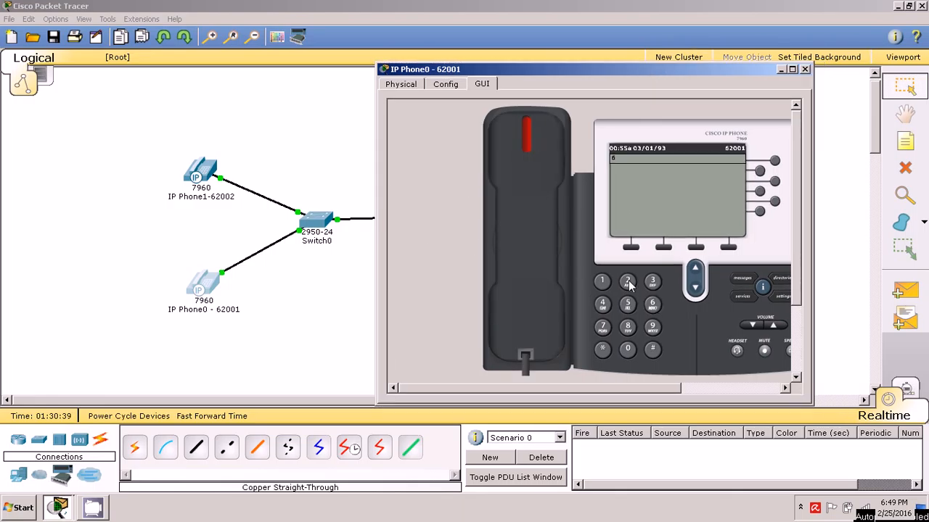
left_click(628, 281)
left_click(628, 349)
left_click(628, 349)
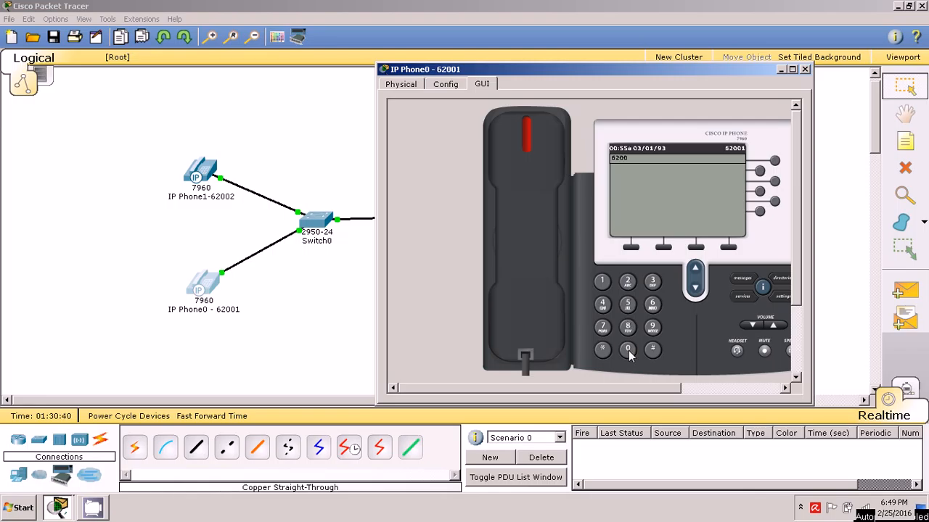
left_click(627, 281)
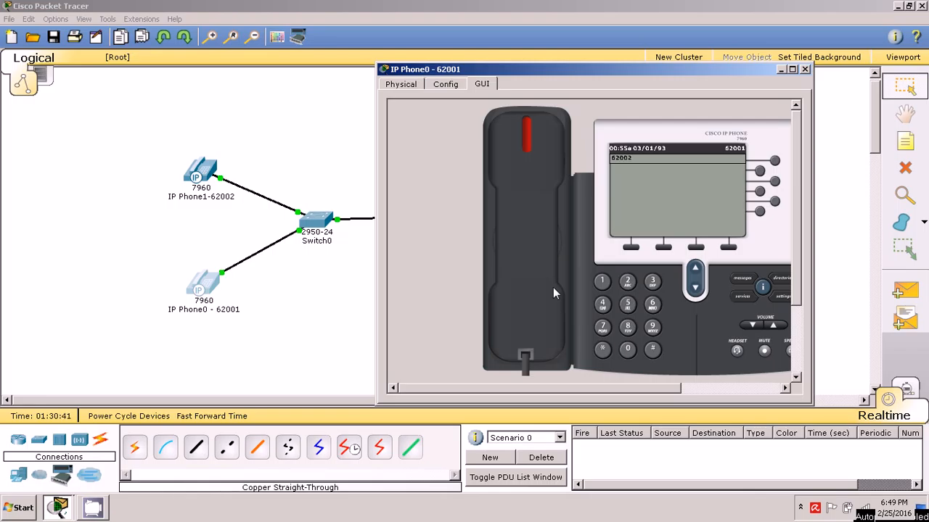
left_click(533, 237)
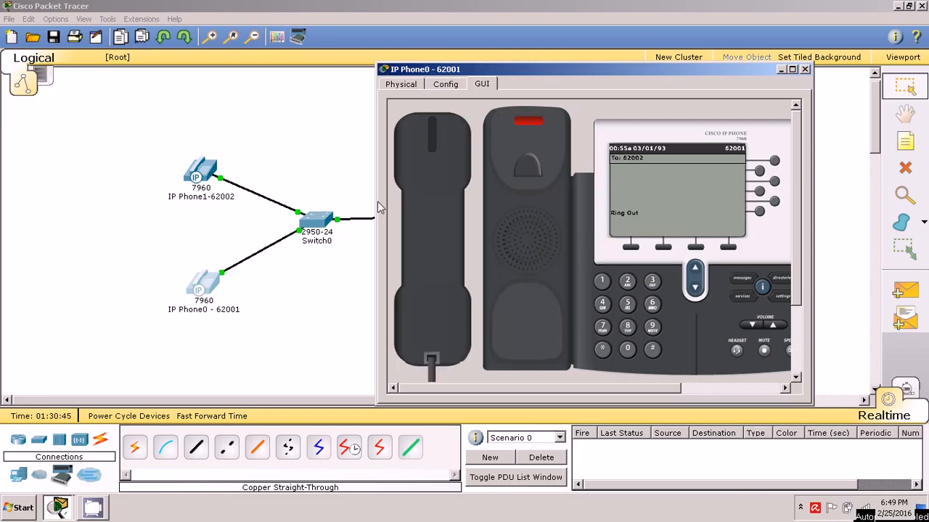
- Open the graphical phone interface of IP Phone1-62002 and lift its handset to answer the incoming call
left_click(201, 177)
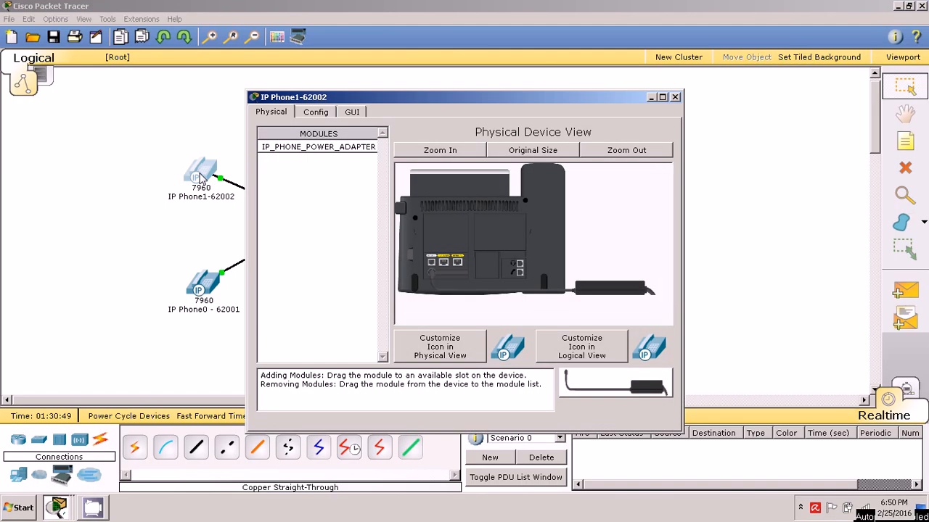
left_click_drag(384, 105, 222, 60)
left_click(80, 67)
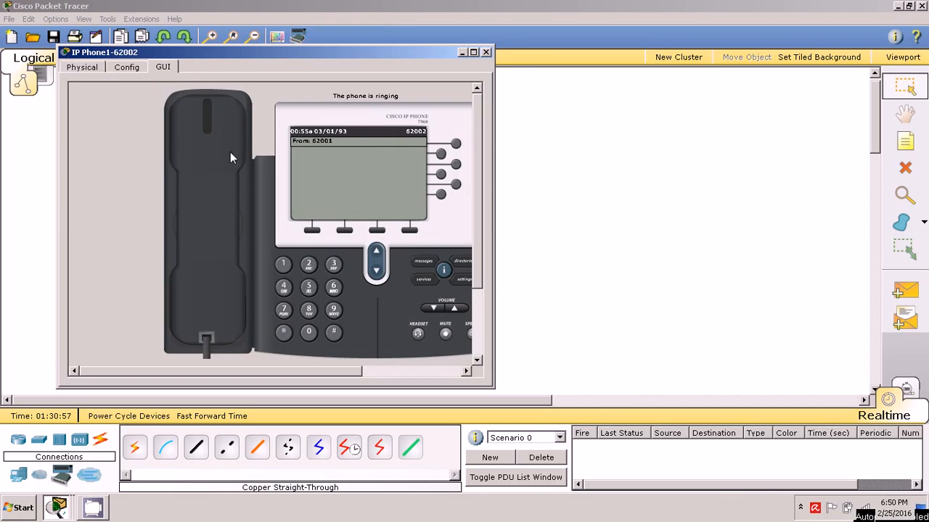
left_click(219, 198)
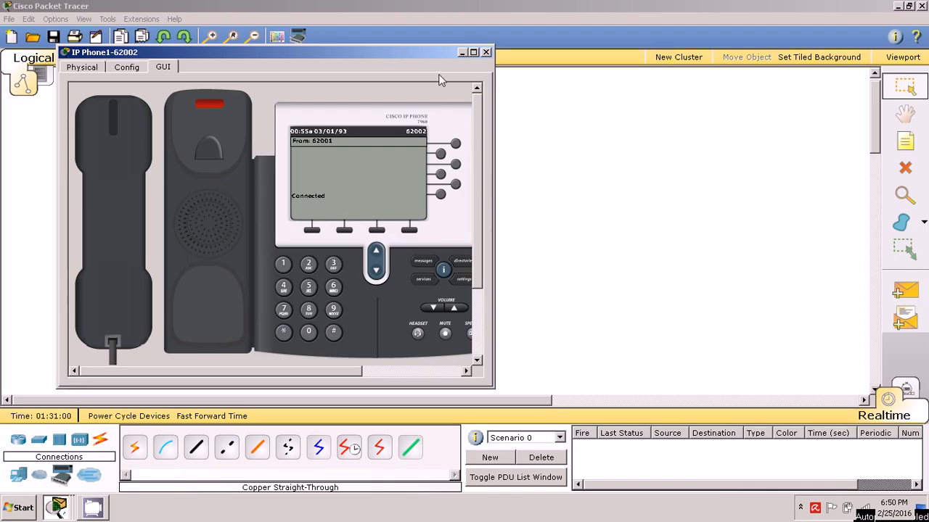
- Minimise the IP Phone1-62002 window and return to IP Phone0 - 62001 in the topology
left_click(465, 52)
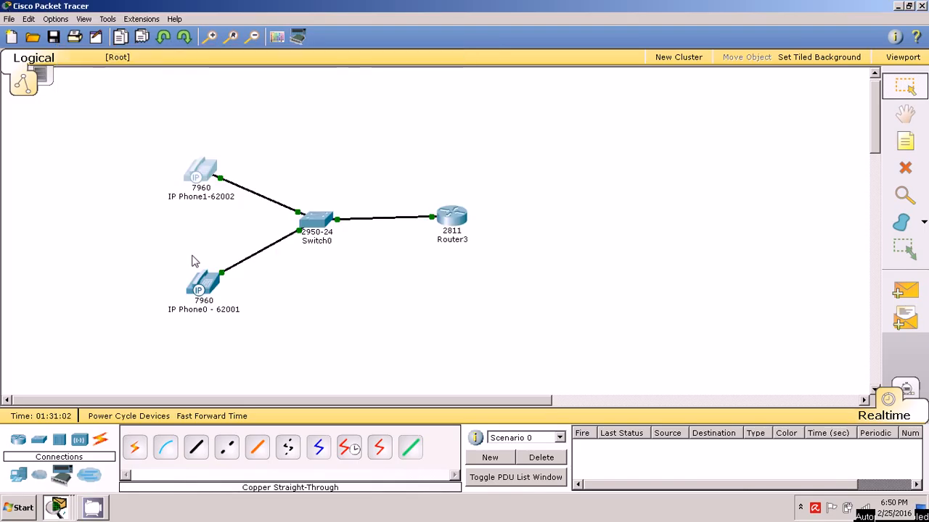
mouse_move(204, 290)
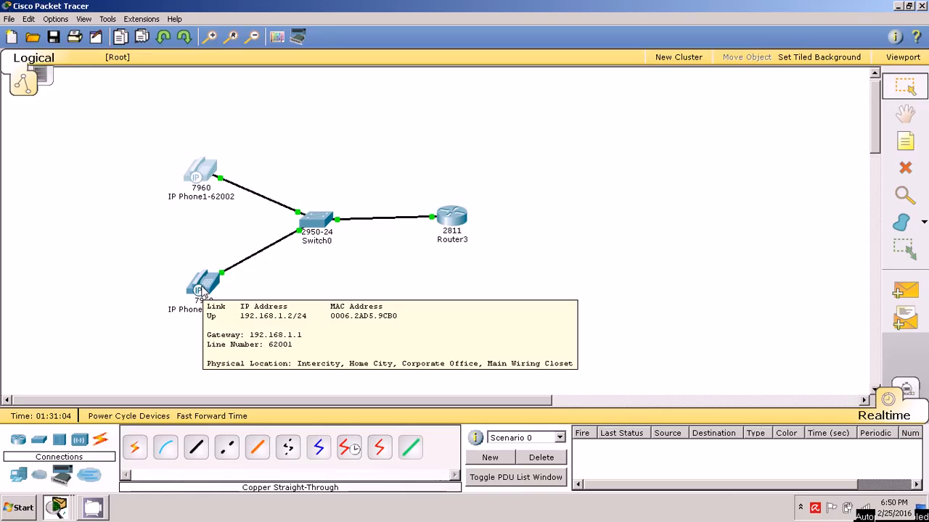